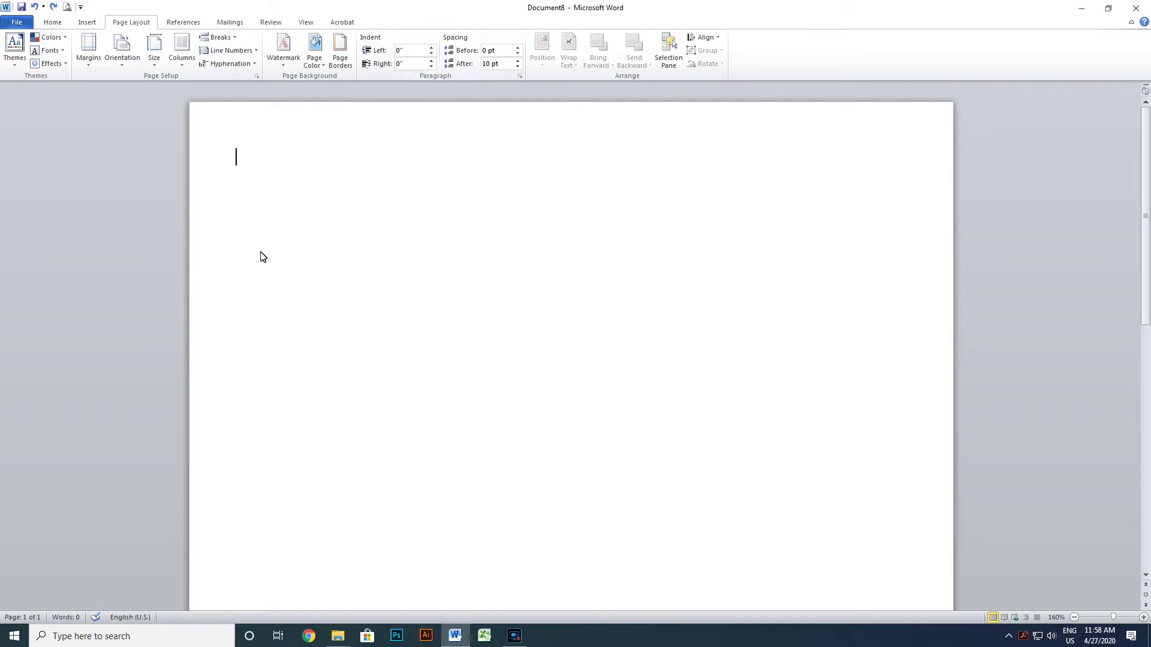
- Zoom the blank page out from 160% to 70%
scroll(550, 256, "down", 3)
scroll(548, 257, "down", 4)
scroll(546, 259, "down", 2)
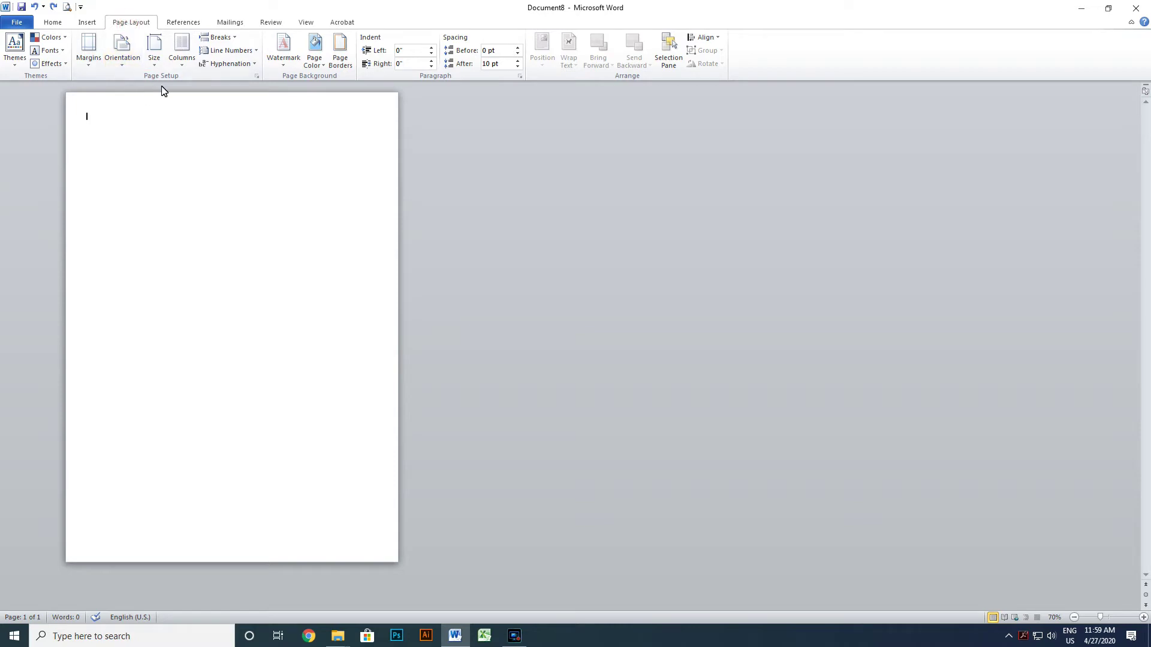
- Show the paper size gallery from the Page Layout Size menu
left_click(156, 65)
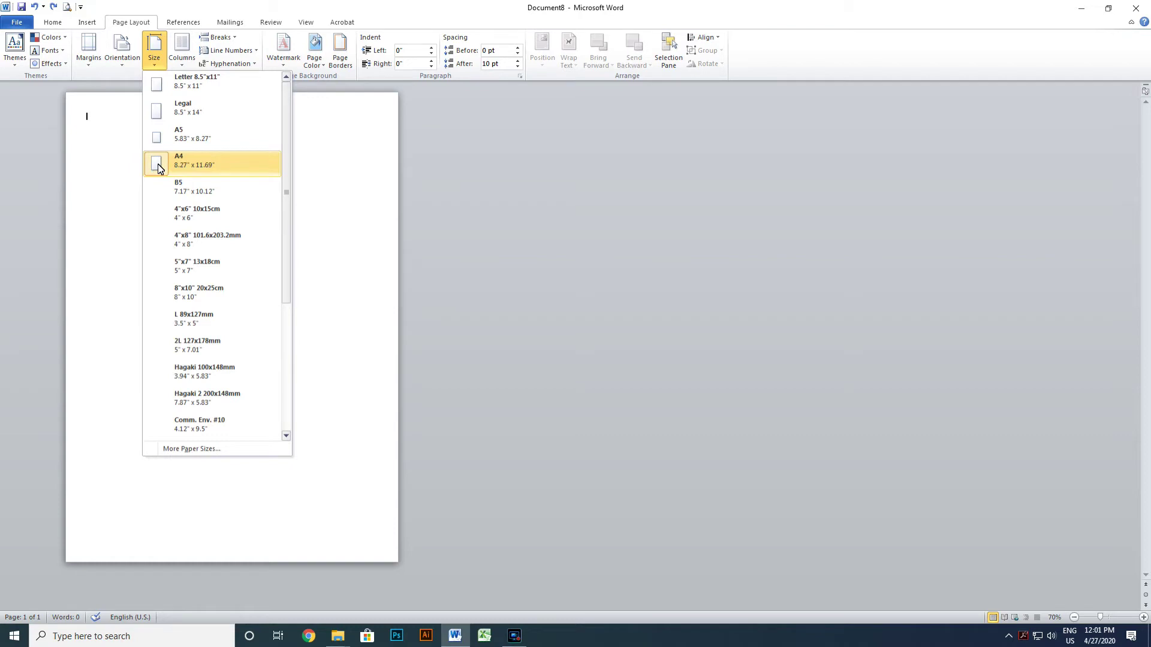
- Set the paper size to A4 (8.27" x 11.69")
scroll(158, 168, "down", 2)
scroll(161, 167, "down", 2)
scroll(165, 167, "up", 4)
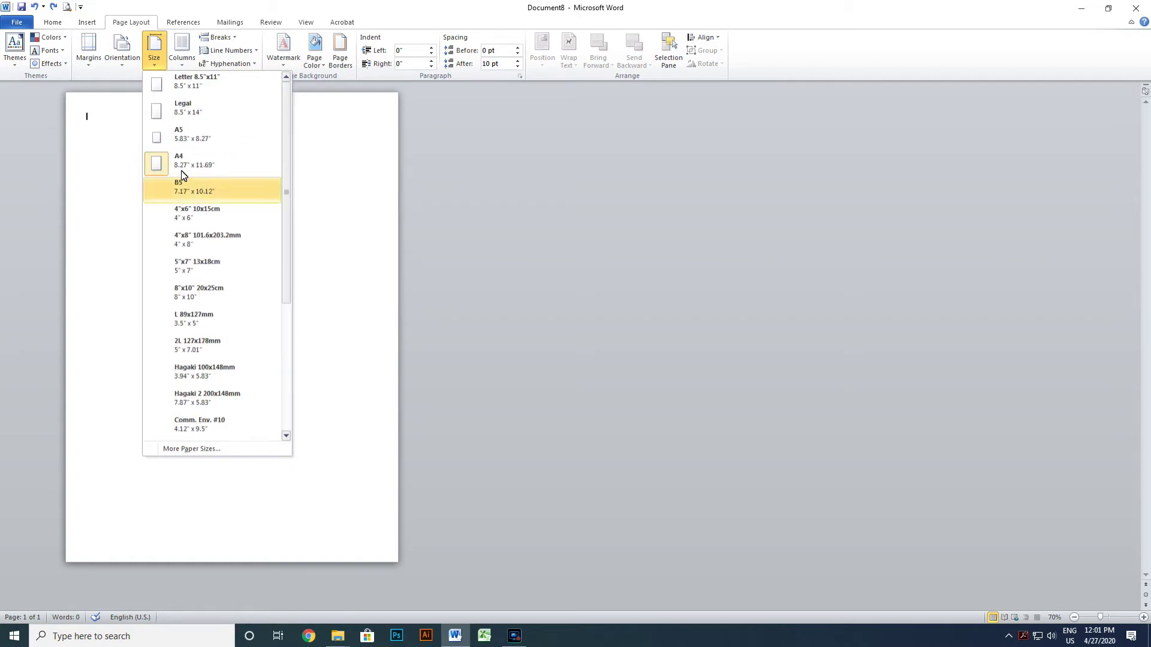
left_click(167, 163)
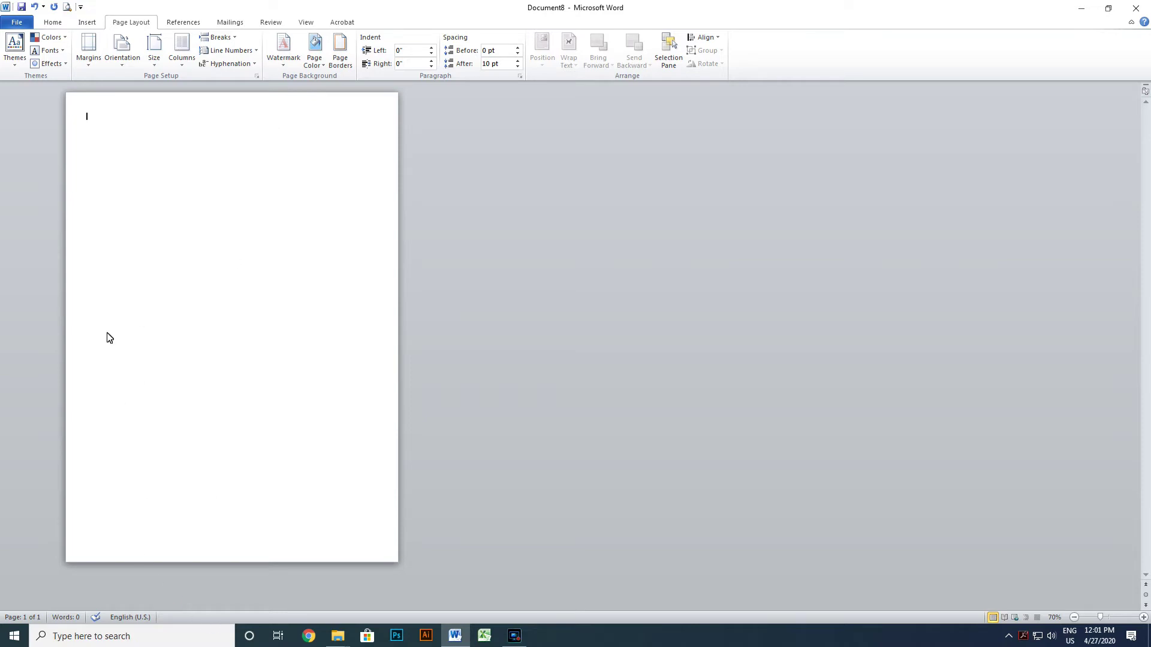
left_click(89, 66)
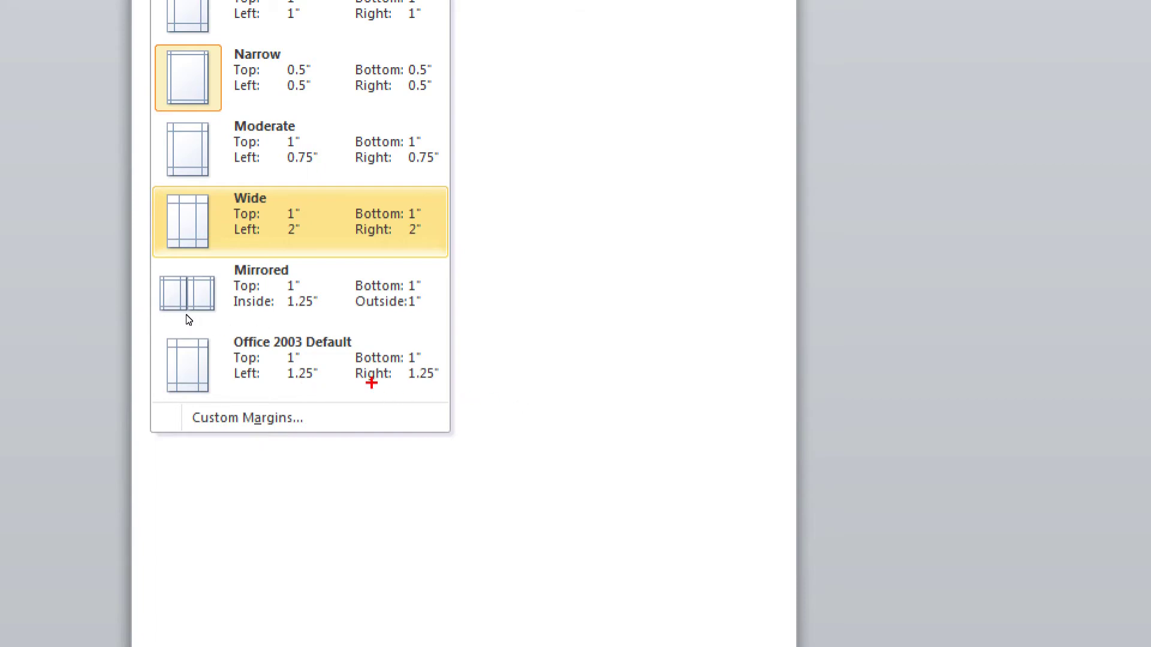
- Apply Normal 1-inch margins and paste the 1,023-word sample text, filling two pages
key("Escape")
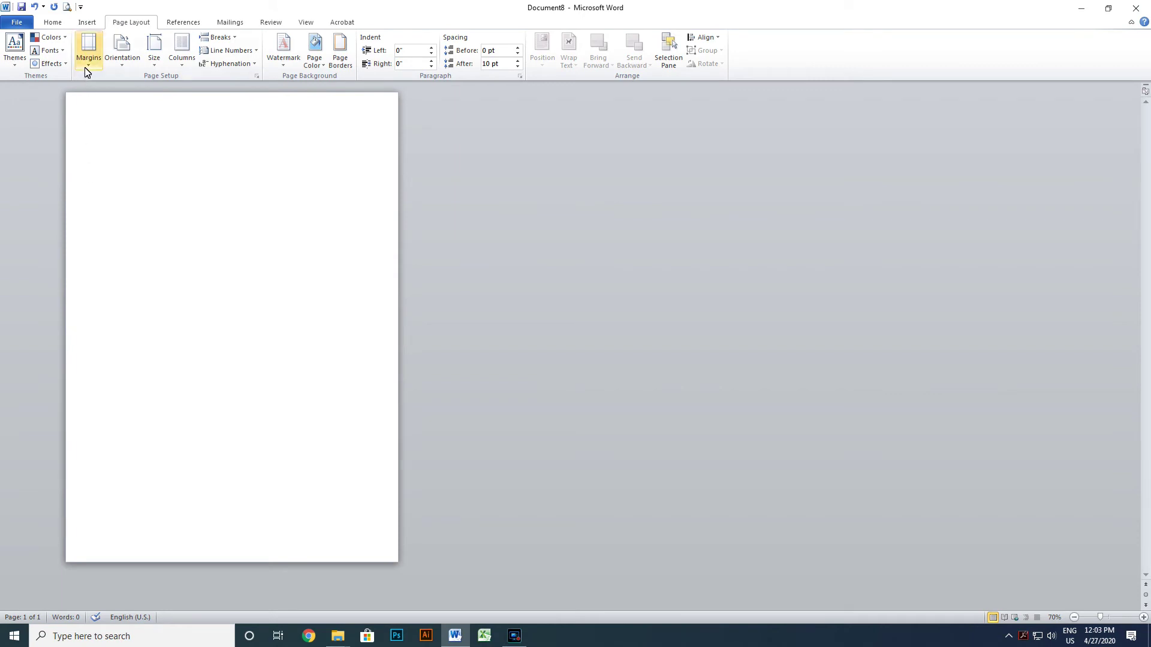
left_click(87, 60)
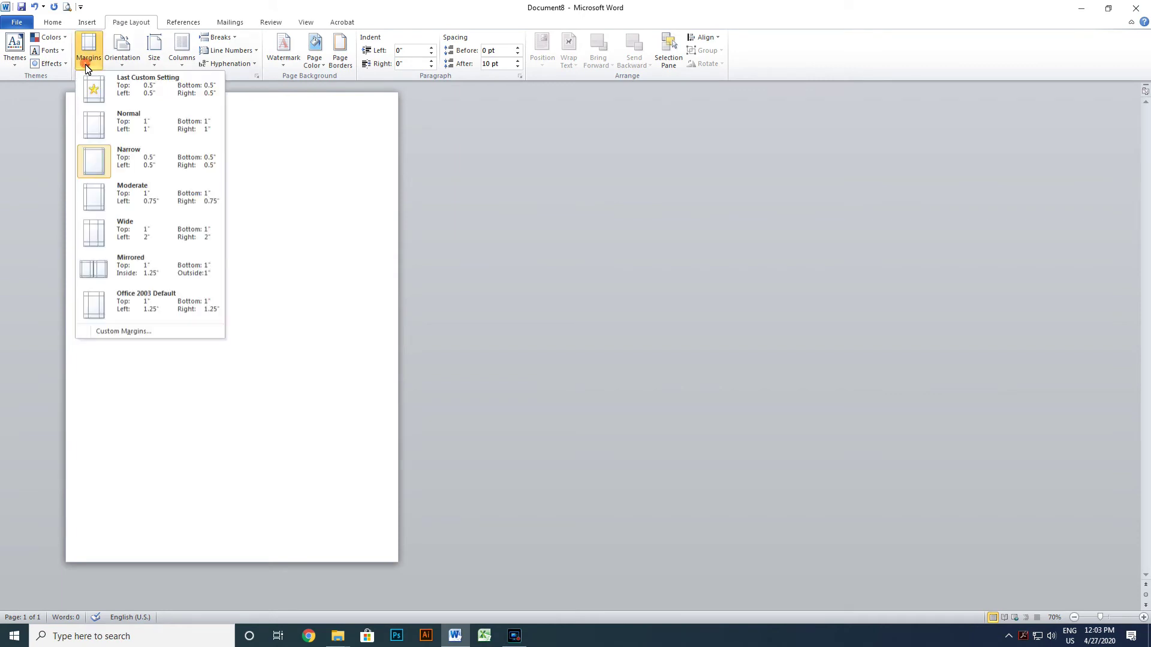
left_click(141, 122)
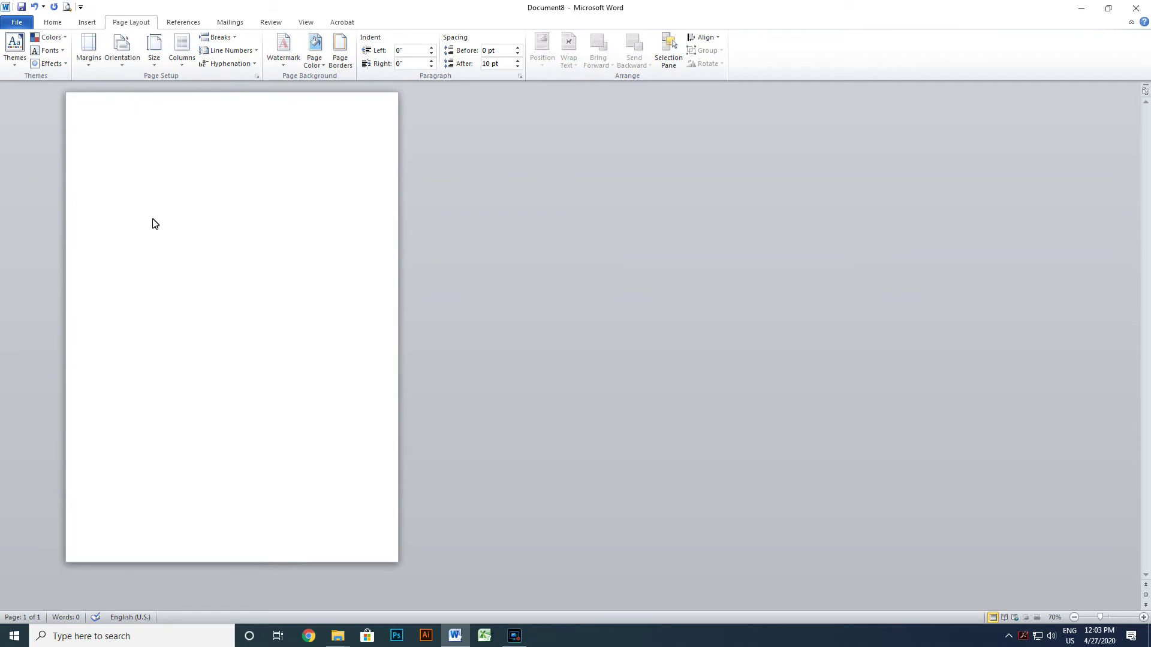
key("ctrl+v")
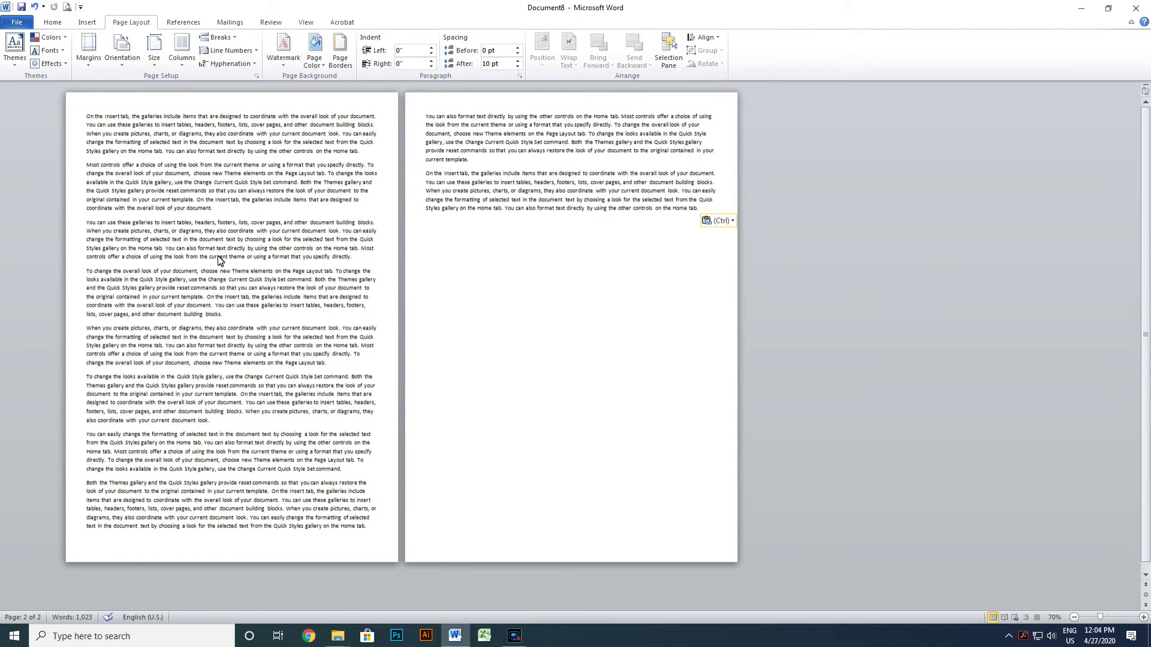
- Select all the text, justify it, then zoom back in on the page
key("ctrl+a")
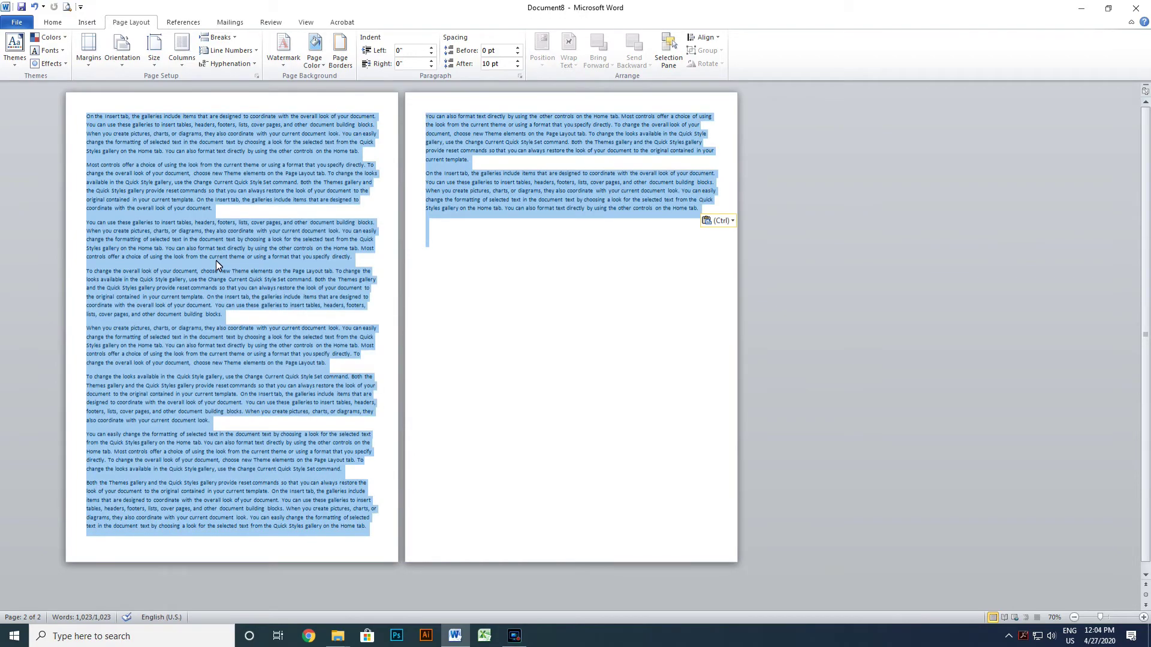
key("ctrl+j")
left_click(186, 230)
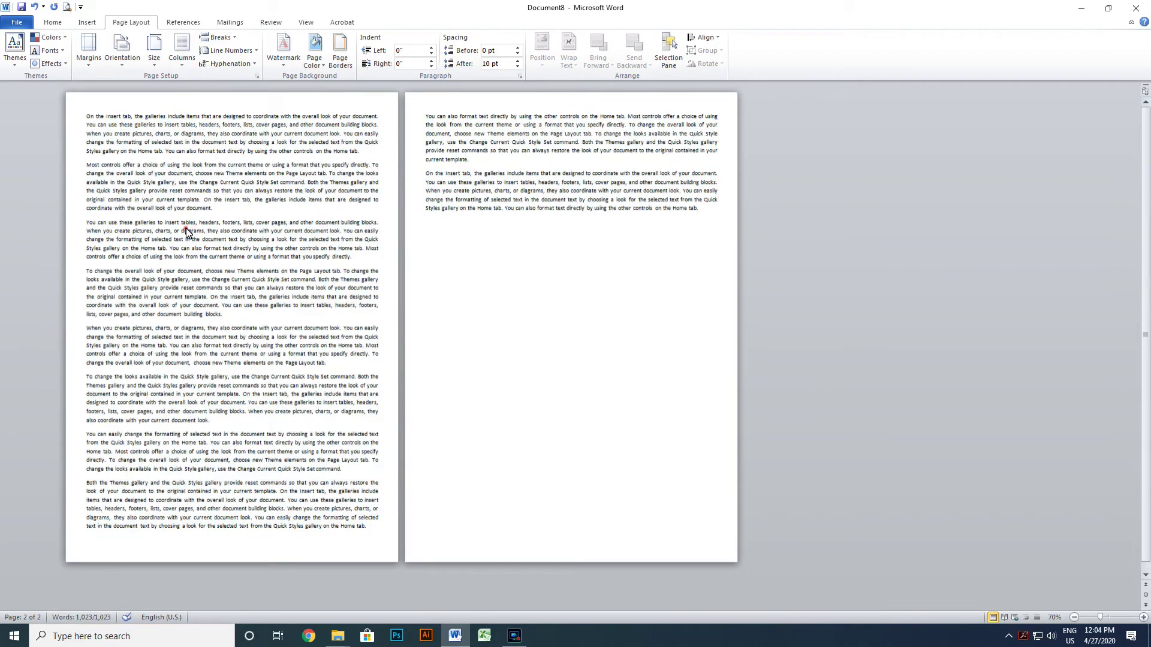
scroll(186, 231, "up", 5, "ctrl")
scroll(186, 230, "up", 7, "ctrl")
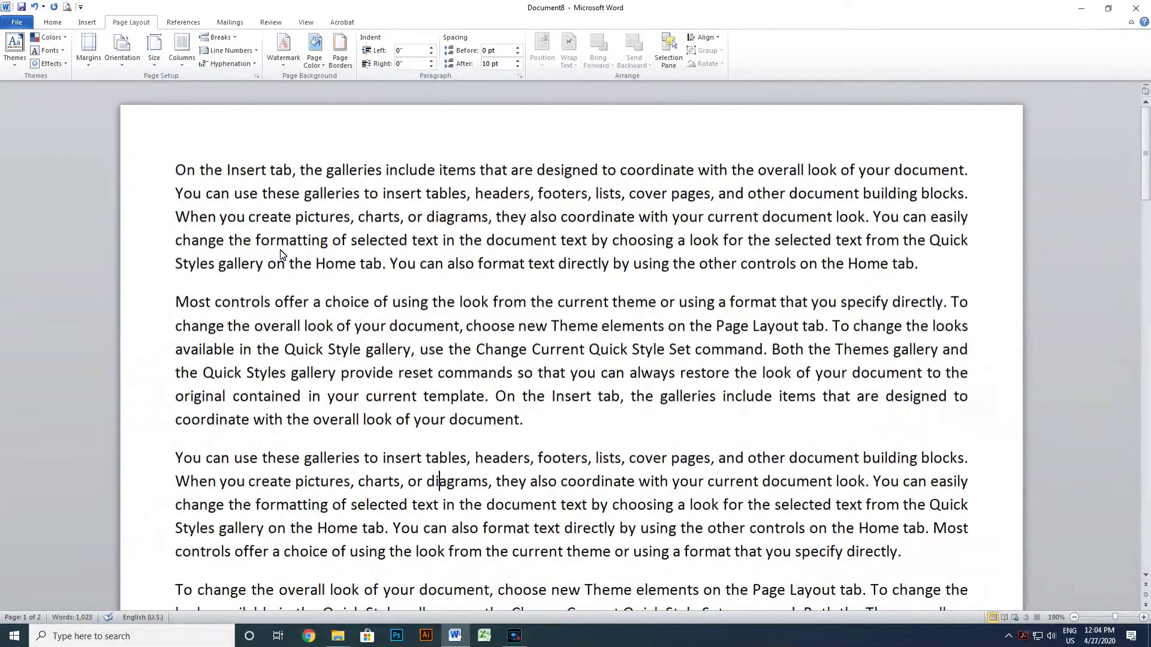
left_click(84, 59)
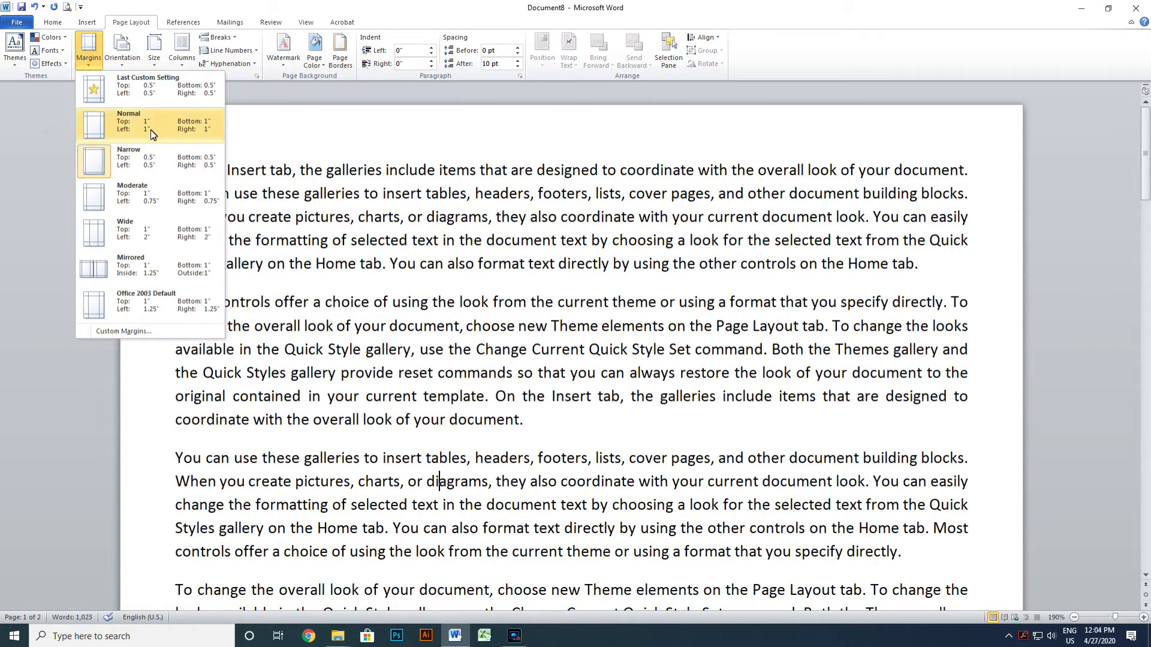
left_click(155, 138)
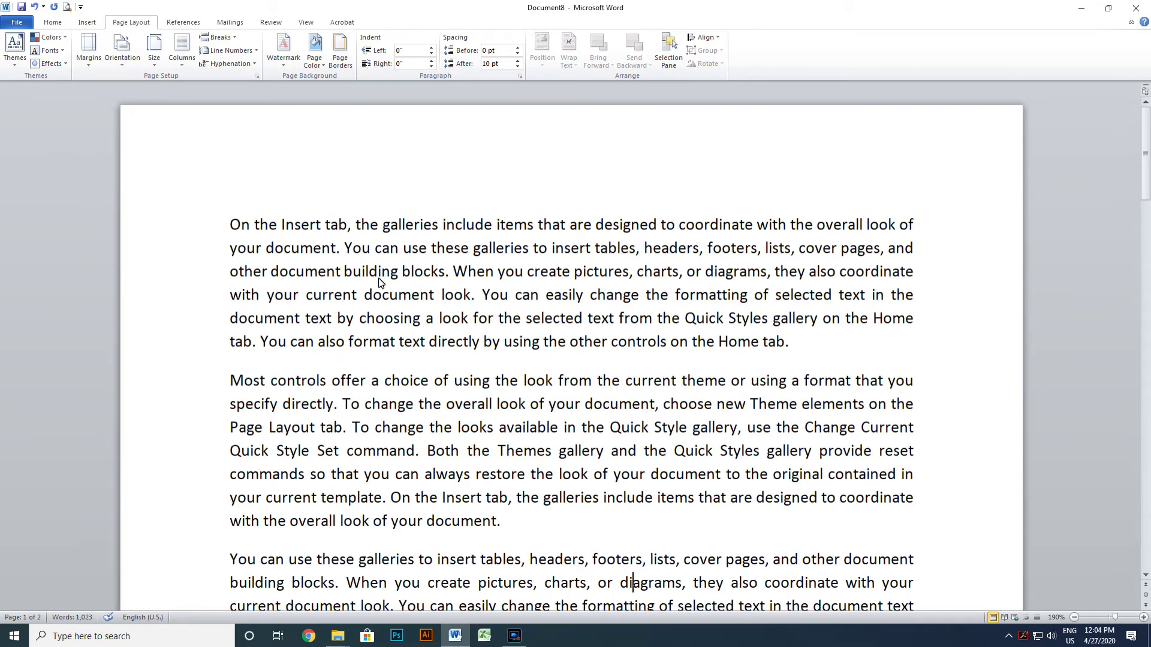
left_click(88, 57)
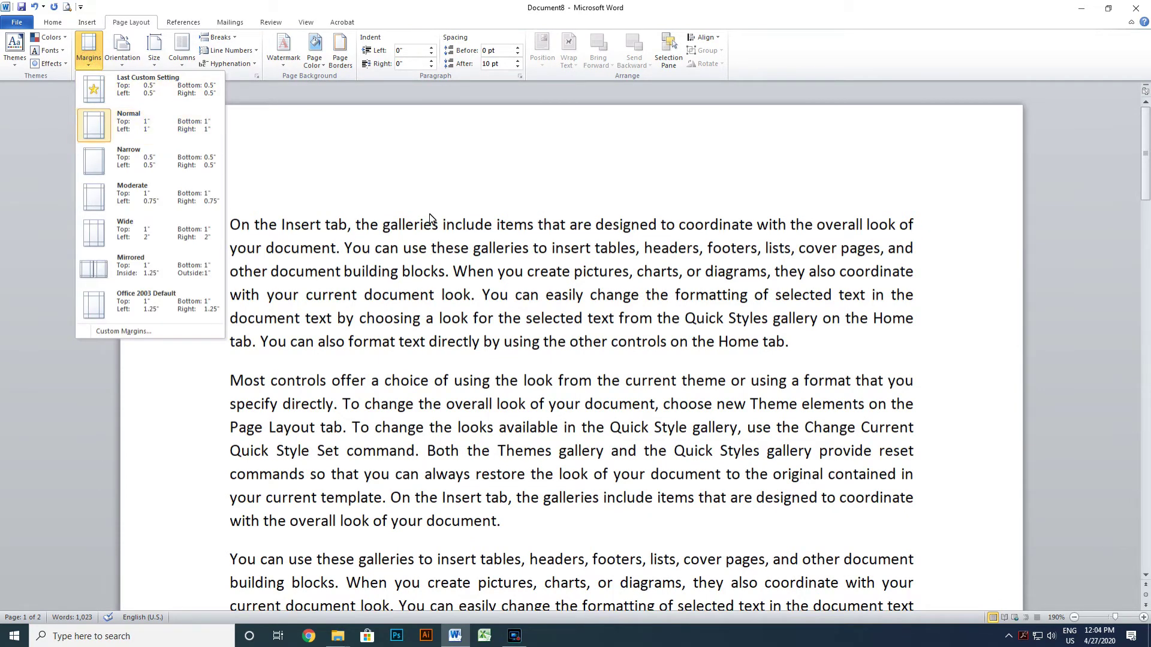
left_click(407, 113)
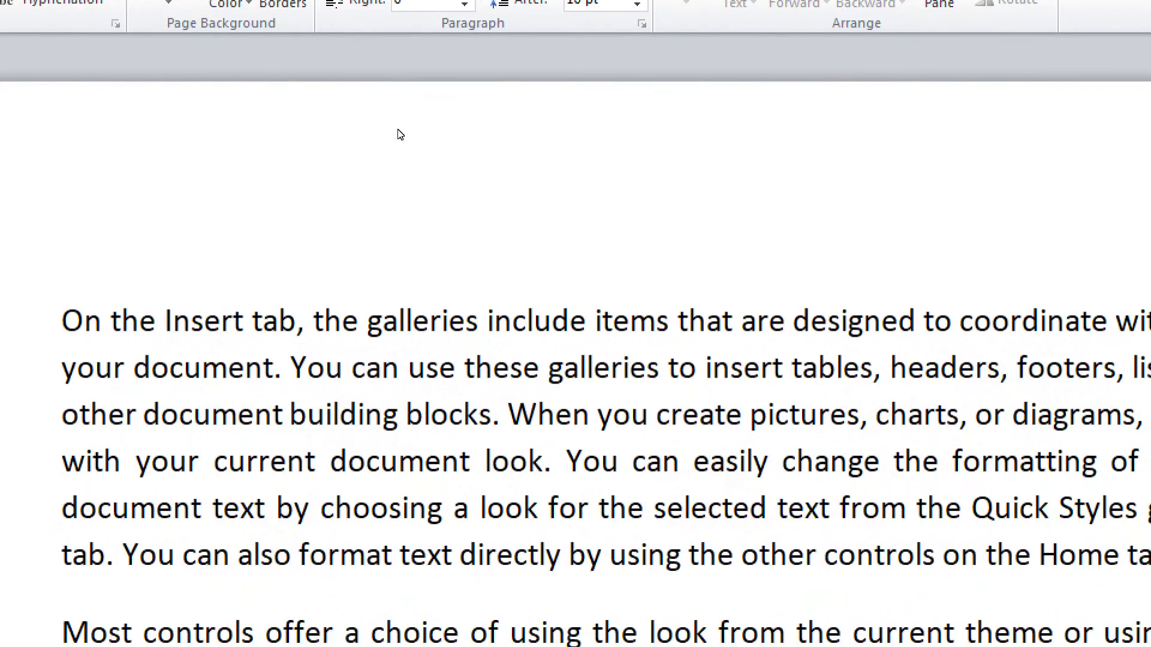
left_click(397, 127)
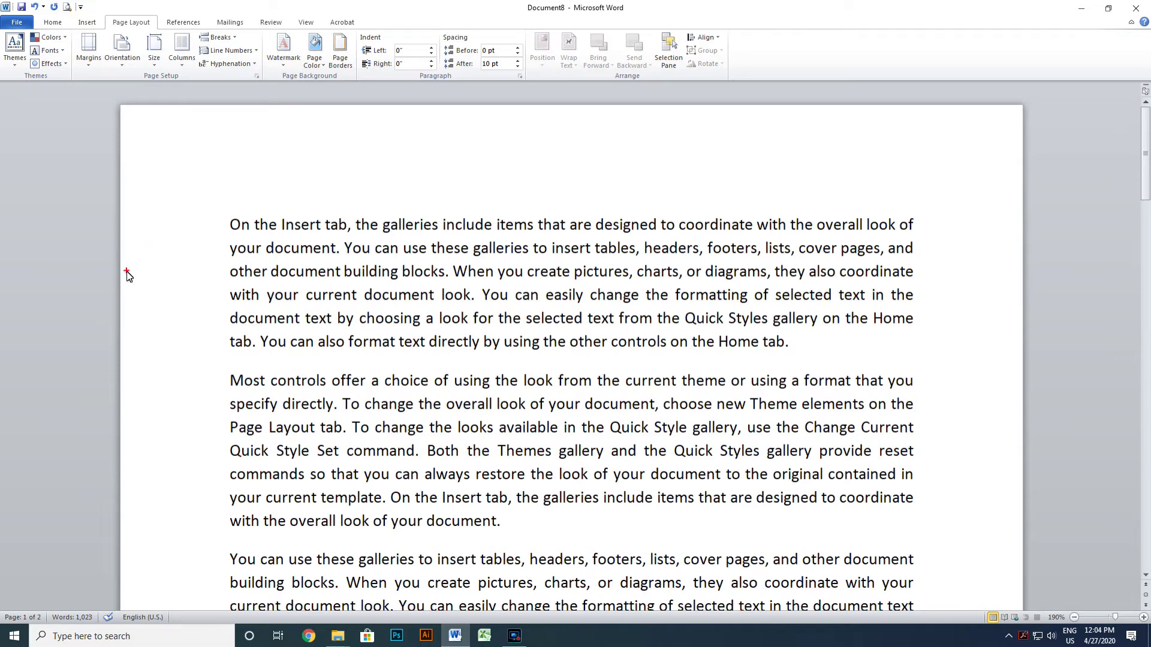
left_click_drag(123, 271, 229, 273)
- Zoom out from 190% to 60% to see both pages at once
scroll(361, 311, "down", 3)
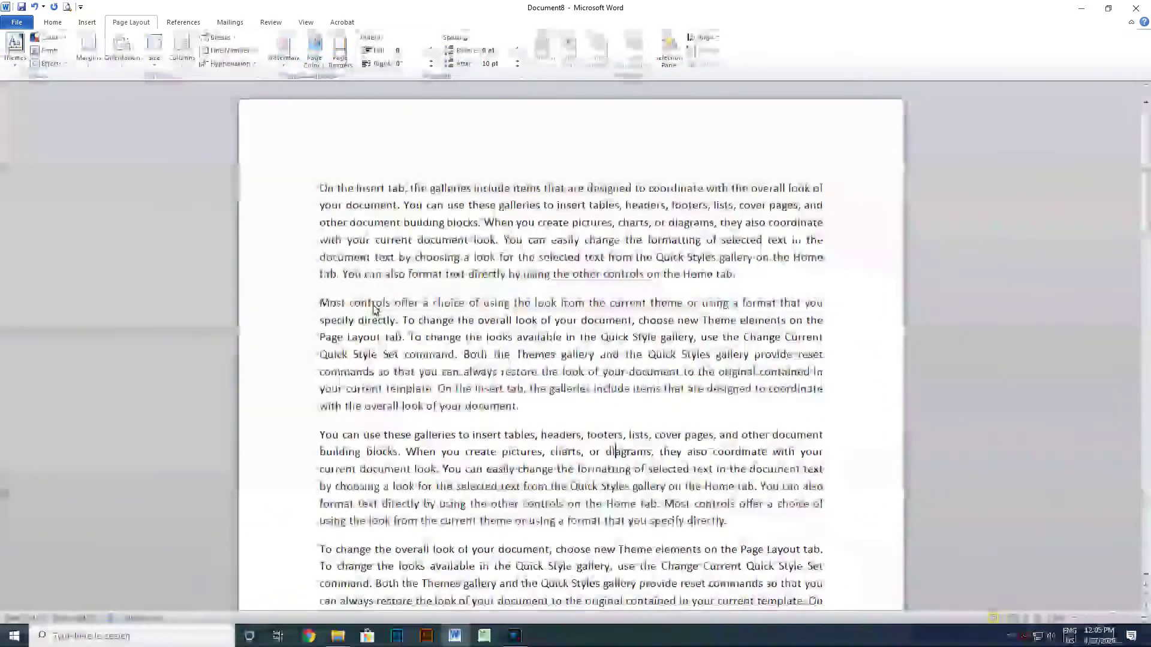
scroll(368, 313, "down", 6)
scroll(374, 312, "down", 1)
scroll(374, 313, "down", 3)
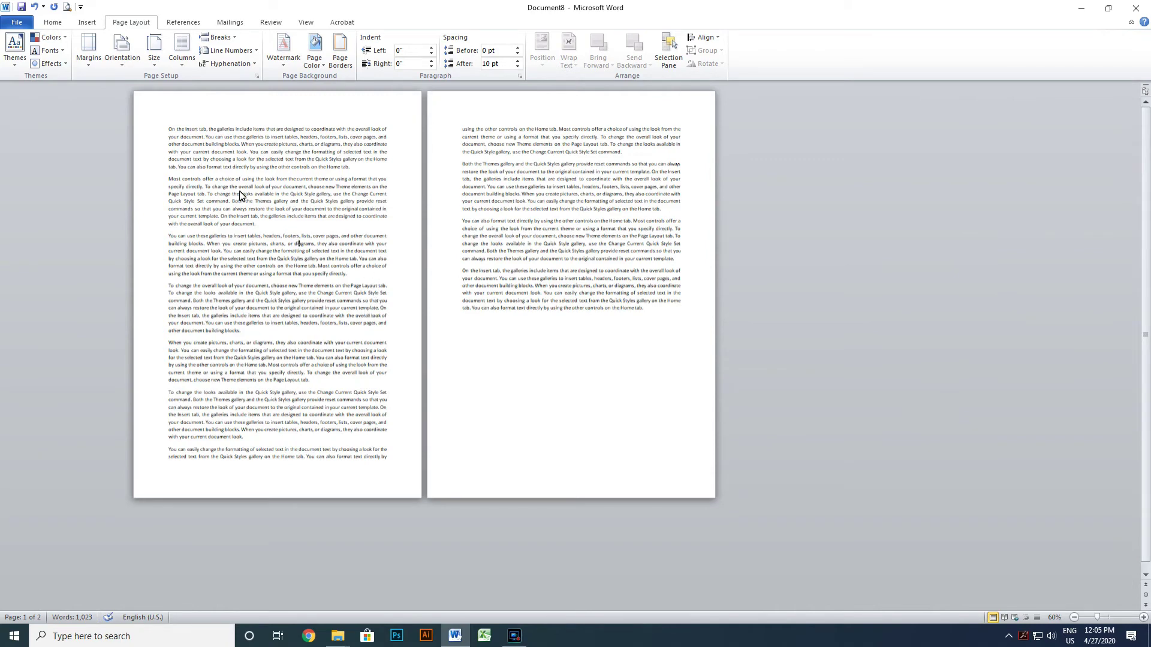
- Change the page orientation to Landscape
left_click(122, 65)
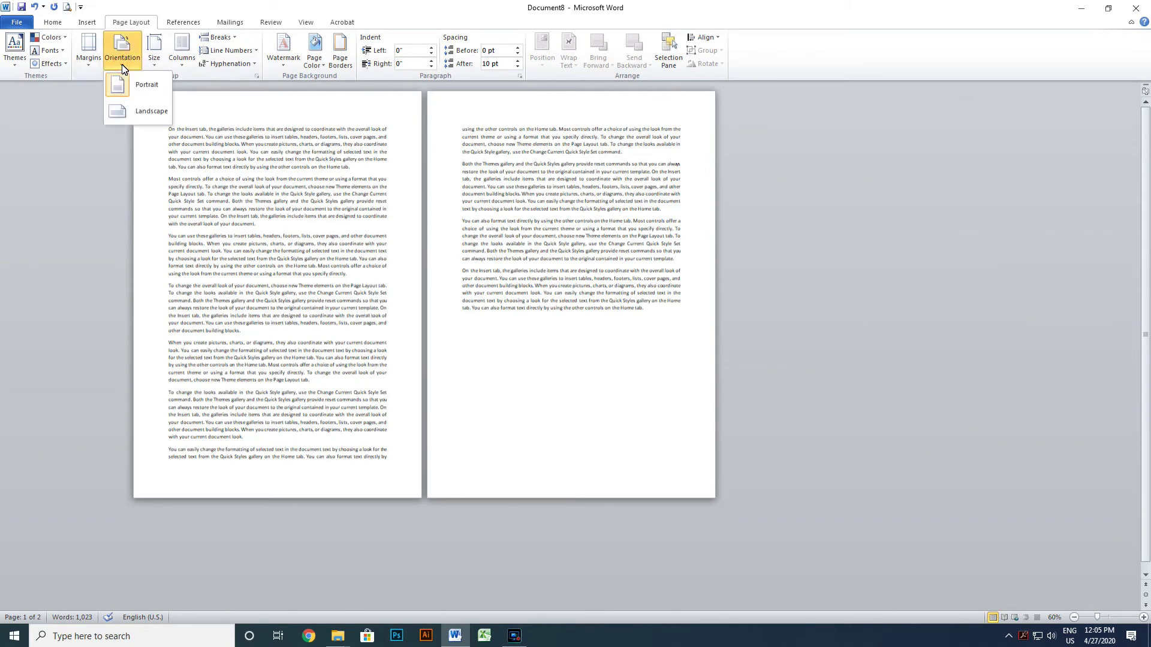
left_click(139, 107)
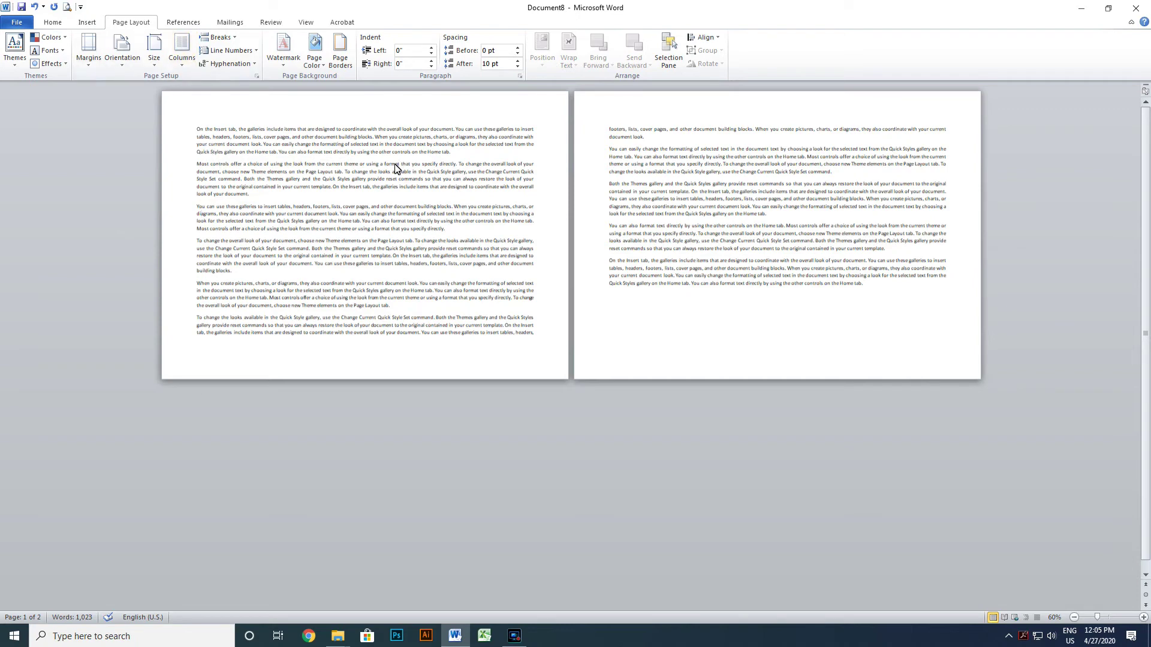
- Lay the text out in Two columns, then switch it to Three columns
left_click(182, 53)
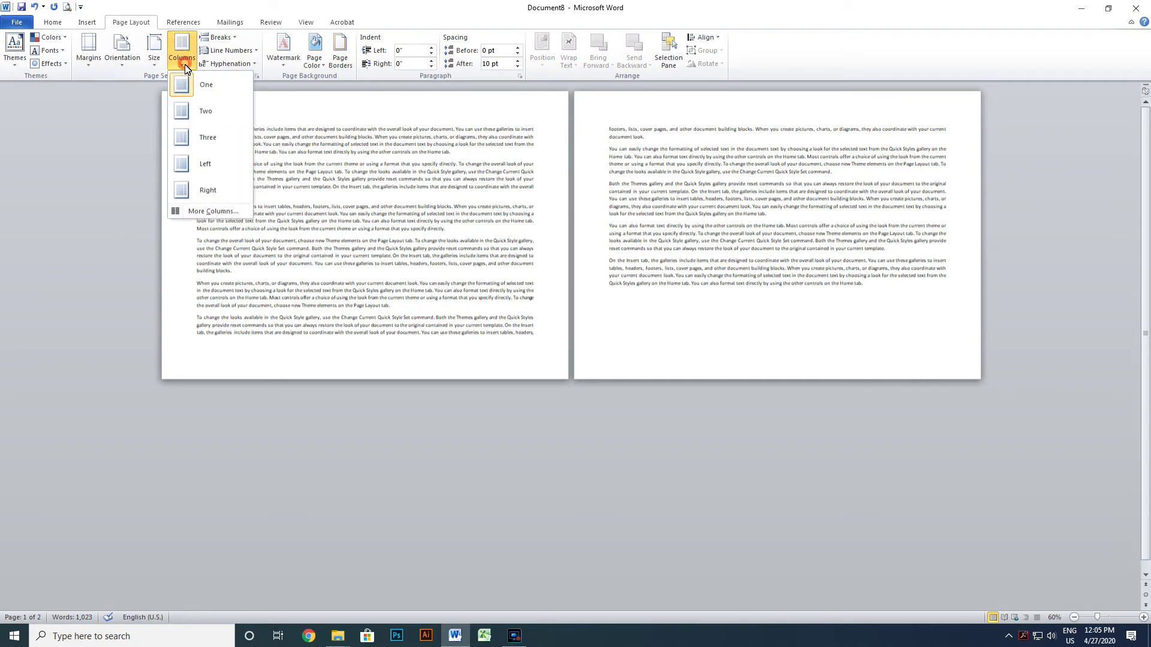
left_click(208, 114)
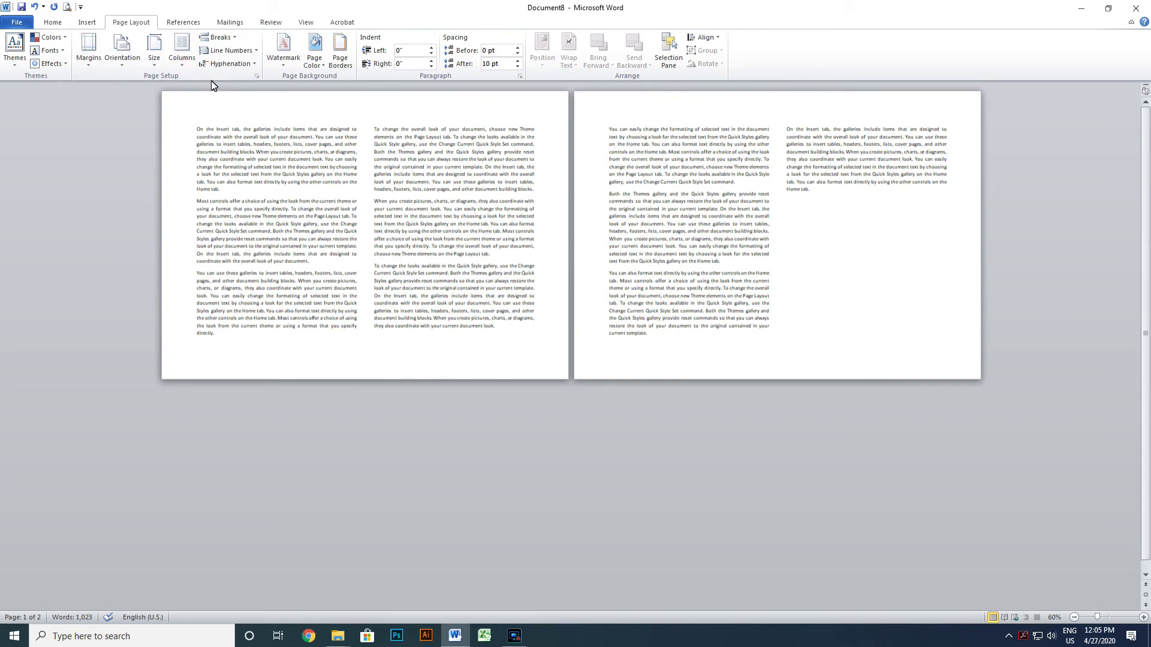
left_click(182, 51)
left_click(205, 137)
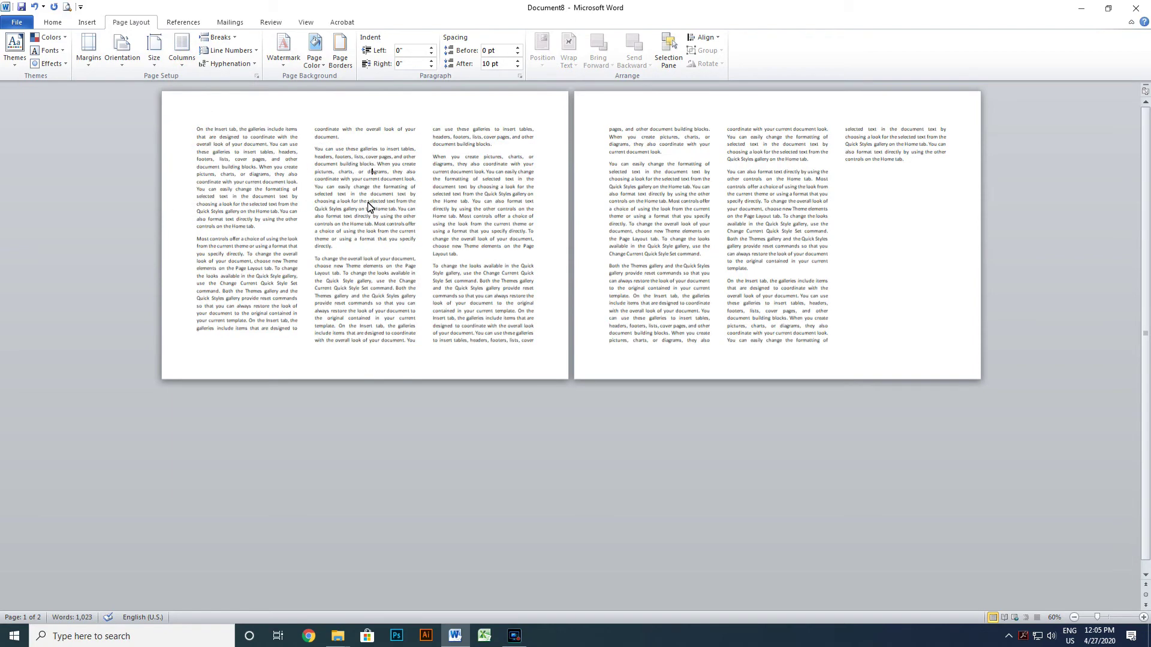
left_click(181, 62)
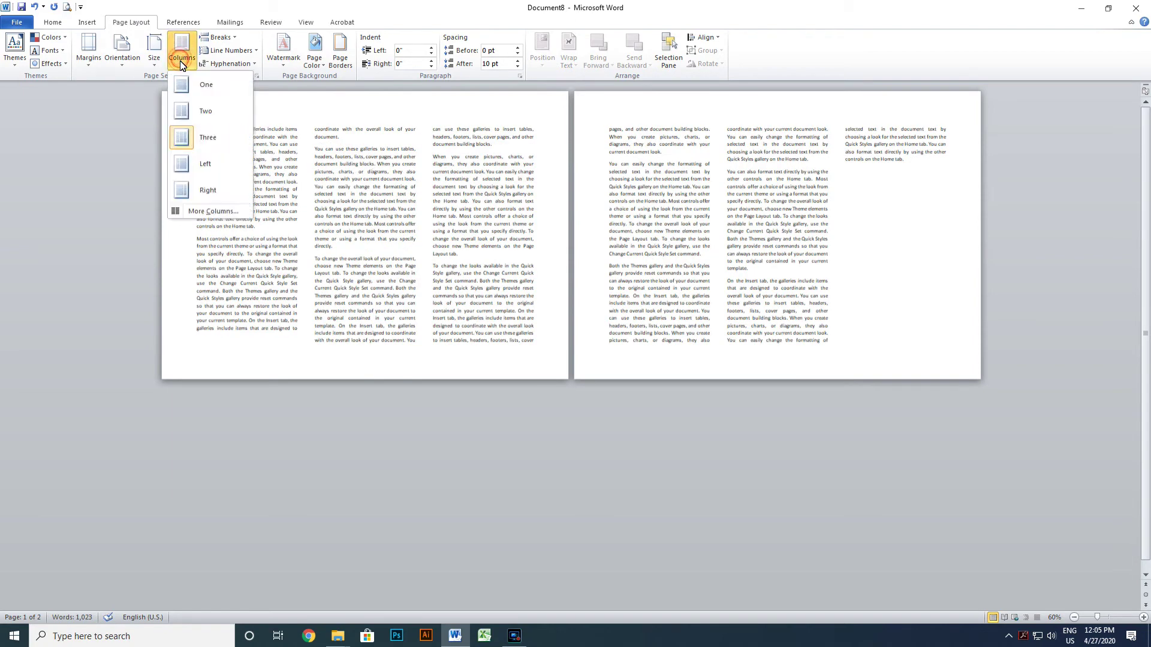
- In More Columns, adjust the column width spinner, settling back at 2.96"
left_click(212, 211)
left_click_drag(557, 217, 664, 185)
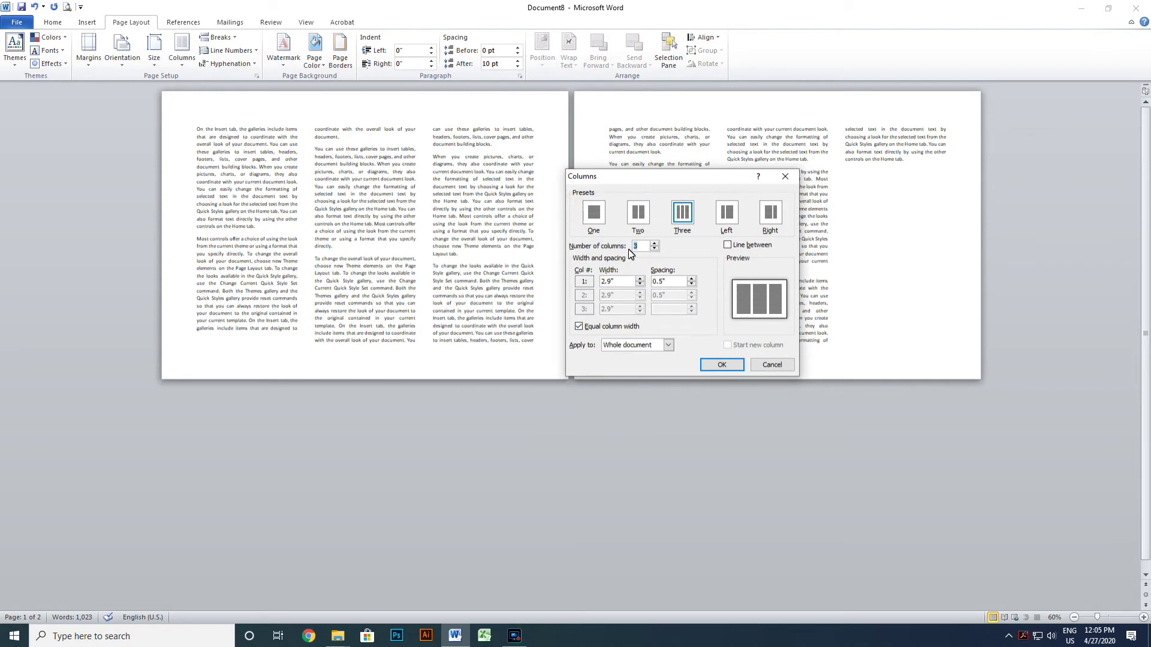
left_click(640, 284)
left_click(640, 285)
left_click(640, 285)
left_click(640, 285)
left_click(640, 285)
left_click(640, 279)
left_click(640, 279)
left_click(640, 279)
left_click(640, 279)
left_click(640, 279)
- Set column spacing to 0.4", apply it, then return the document to one column
left_click(691, 285)
left_click(722, 367)
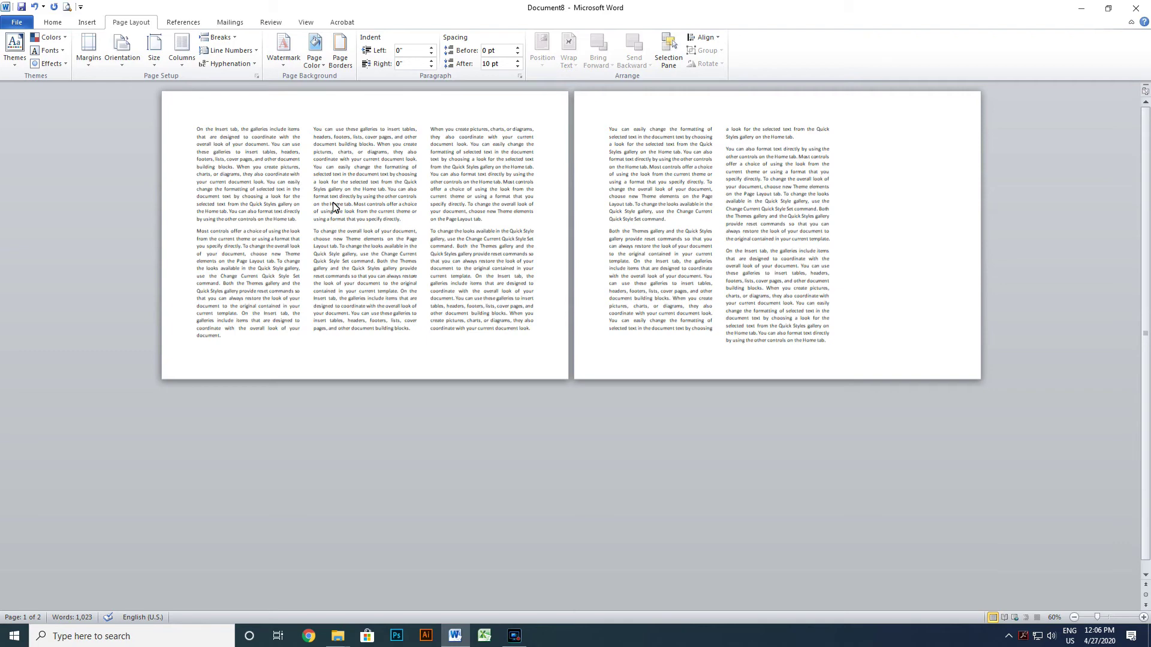
left_click(183, 60)
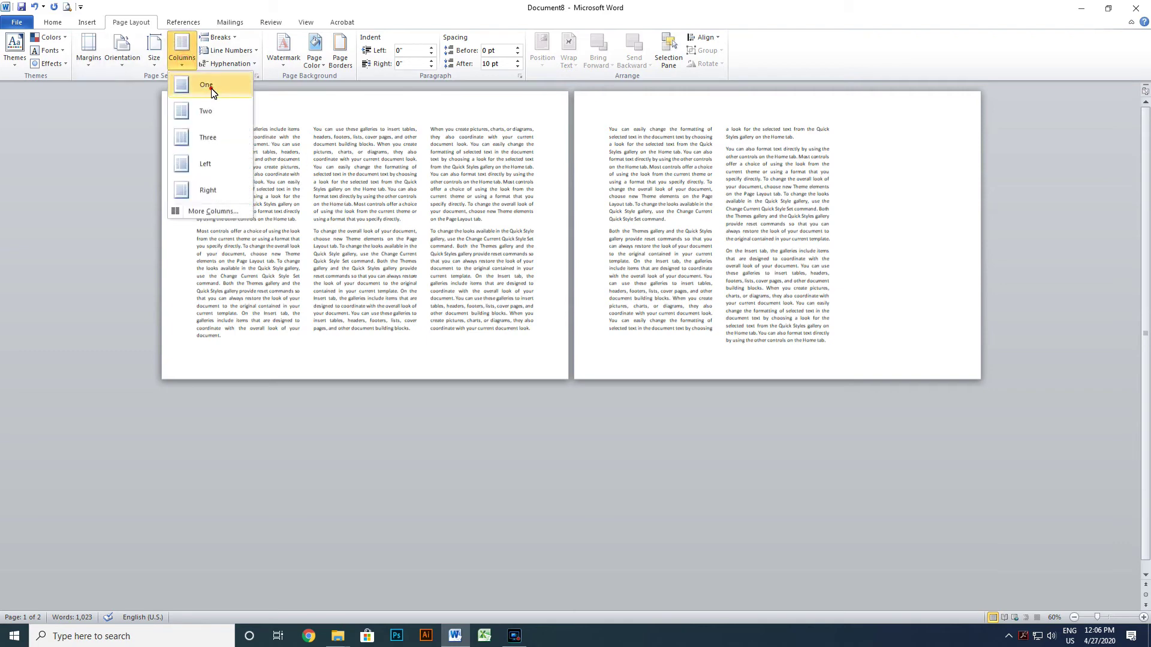
left_click(204, 86)
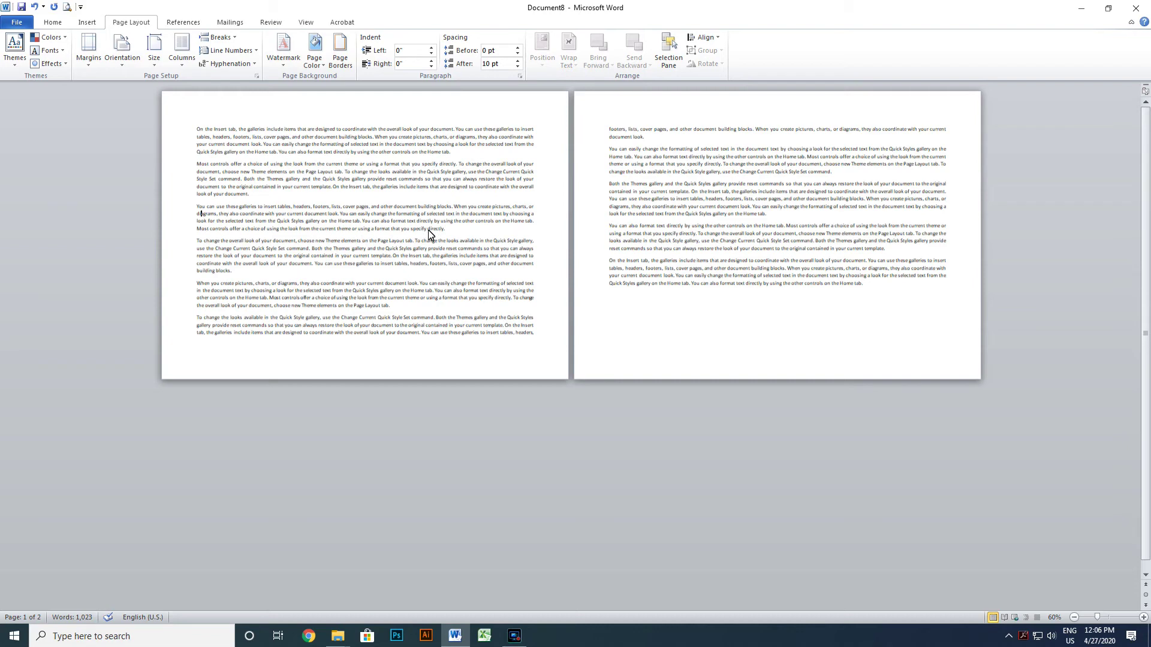
- Try two columns on the third paragraph, then undo that layout
mouse_move(447, 228)
left_mouse_down()
mouse_move(239, 198)
mouse_move(203, 207)
left_mouse_up()
left_click(356, 229)
left_click_drag(448, 232, 196, 207)
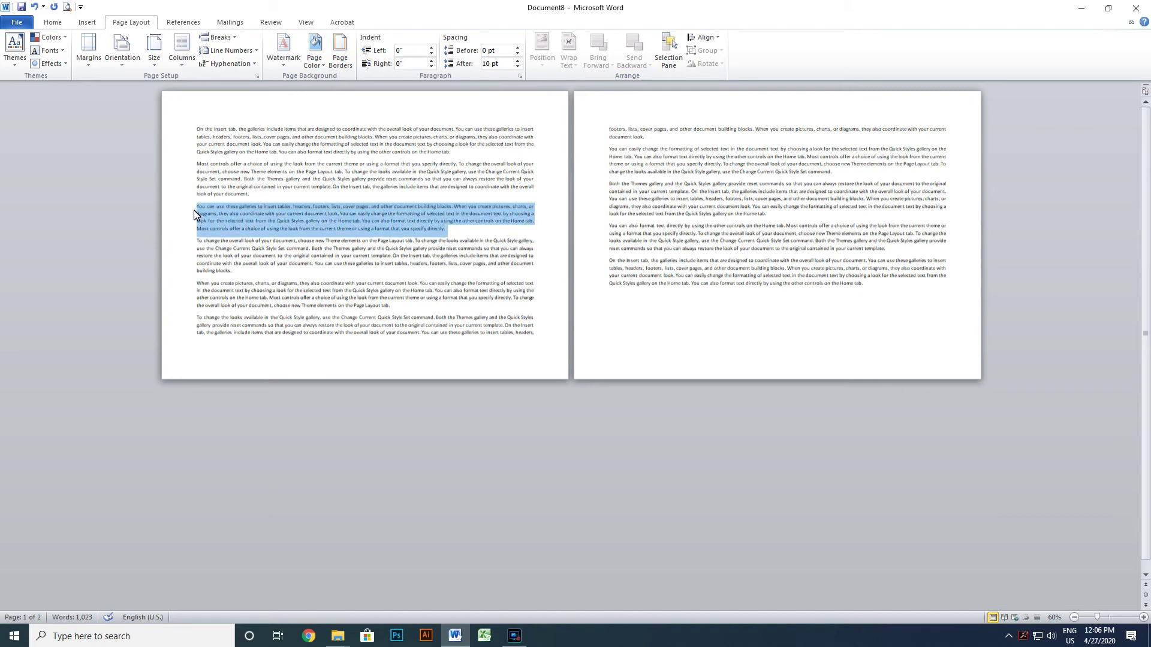
left_click(182, 53)
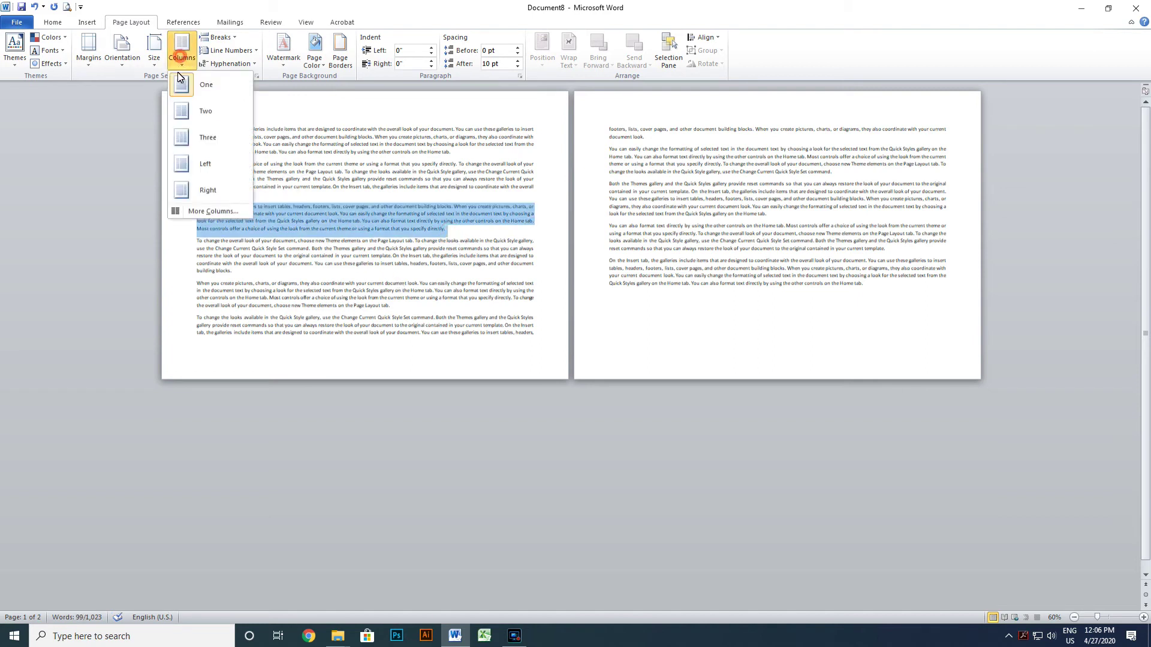
left_click(206, 111)
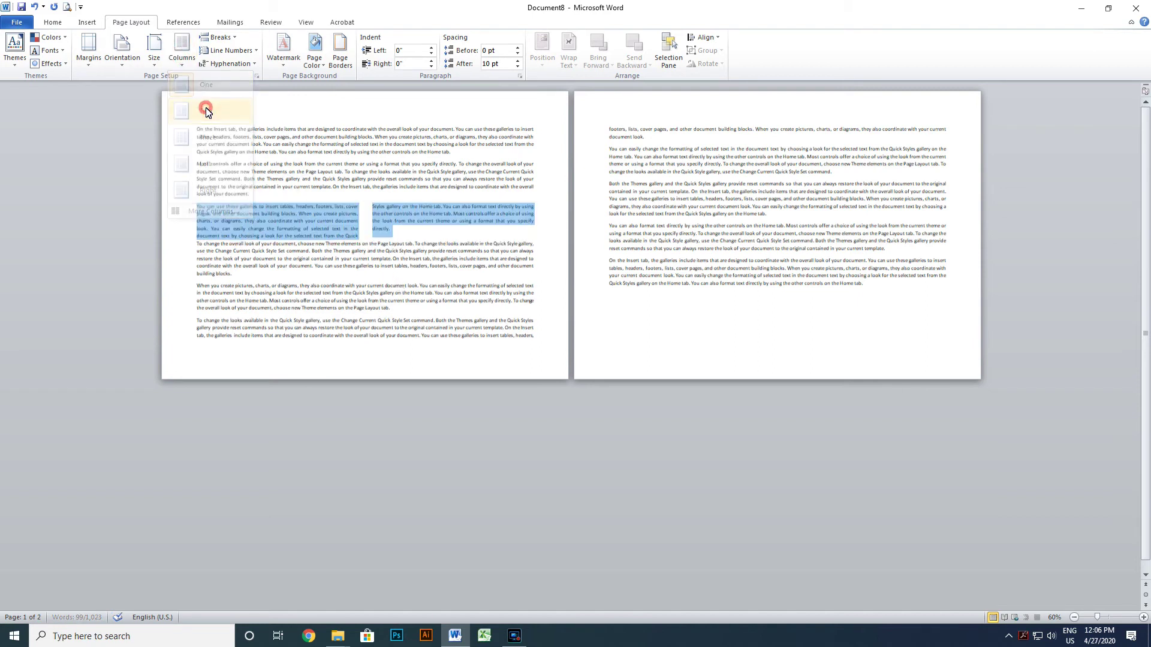
left_click(427, 231)
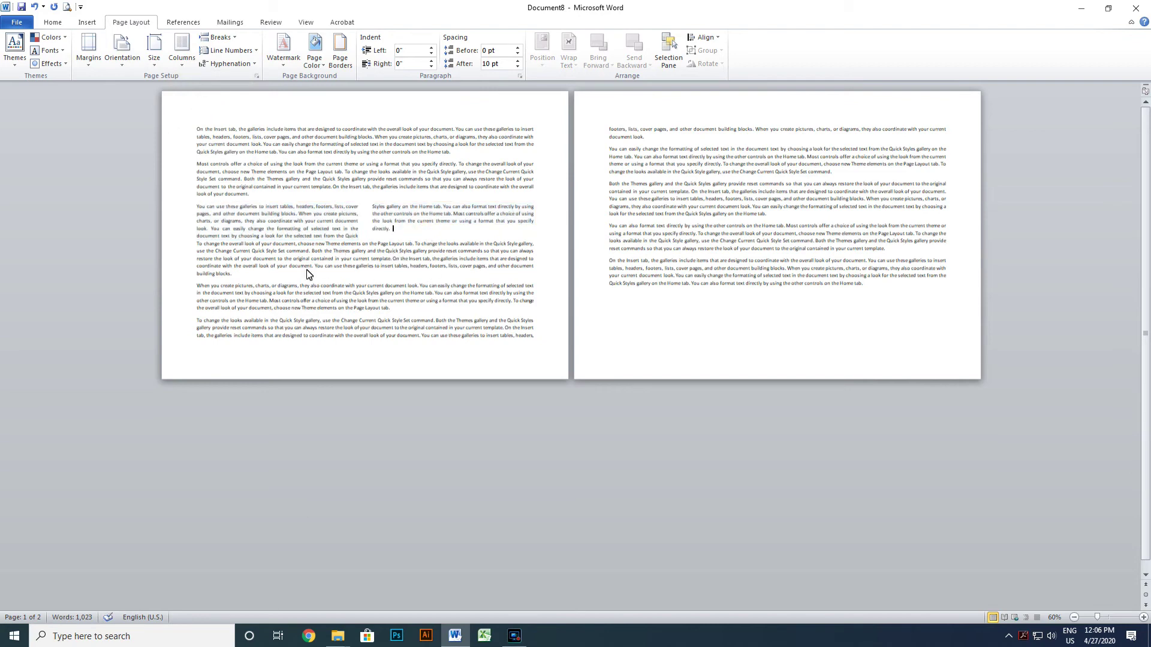
left_click_drag(232, 274, 197, 253)
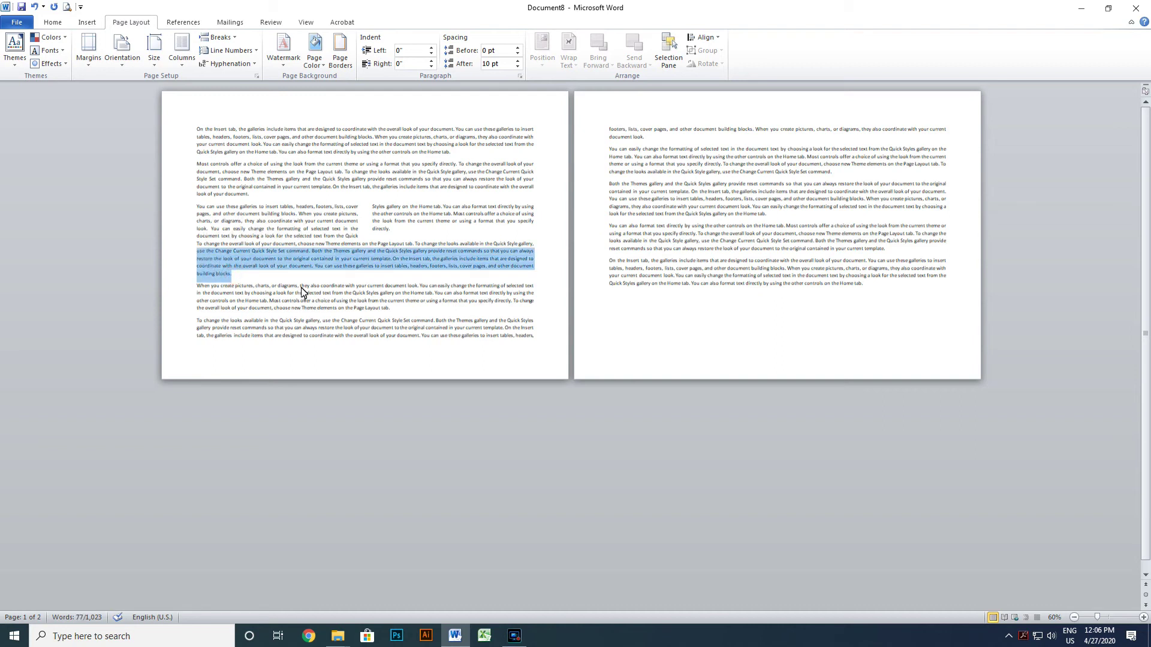
key("ctrl+z")
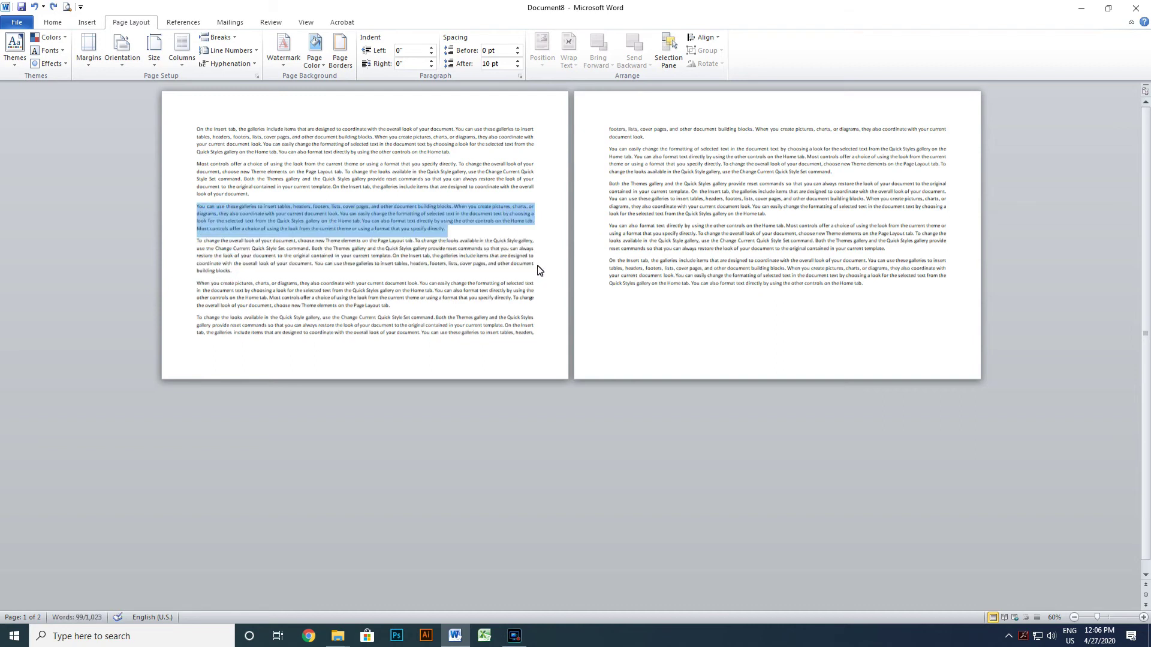
- Set only the first two paragraphs in two columns
left_click_drag(197, 129, 269, 198)
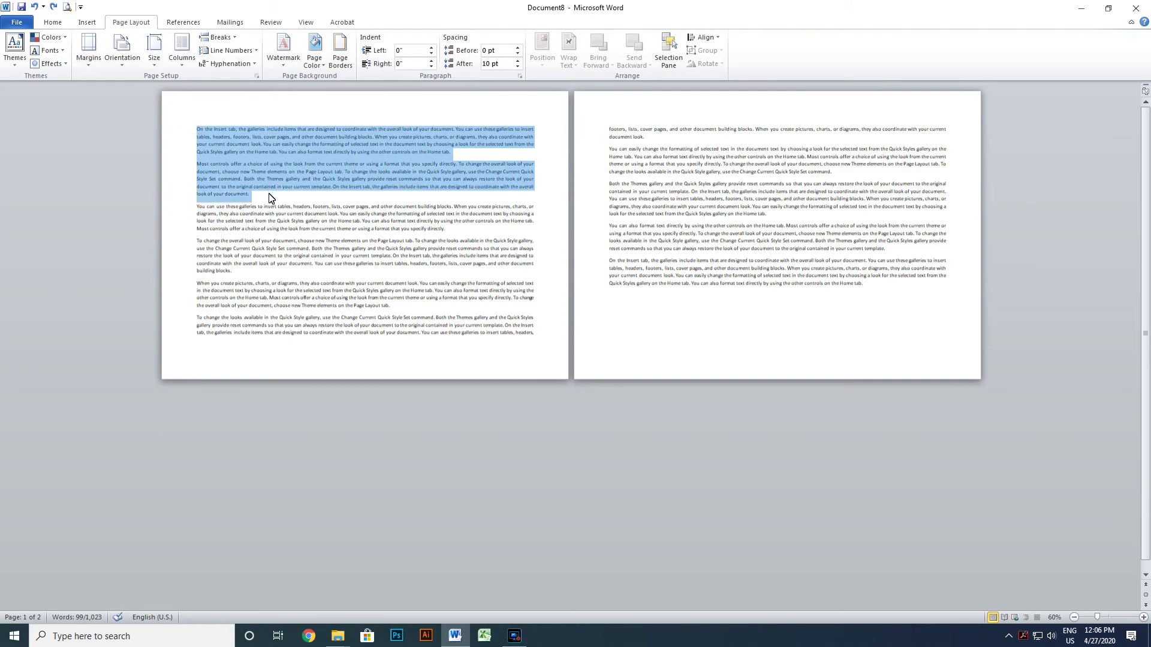
left_click(182, 47)
left_click(199, 107)
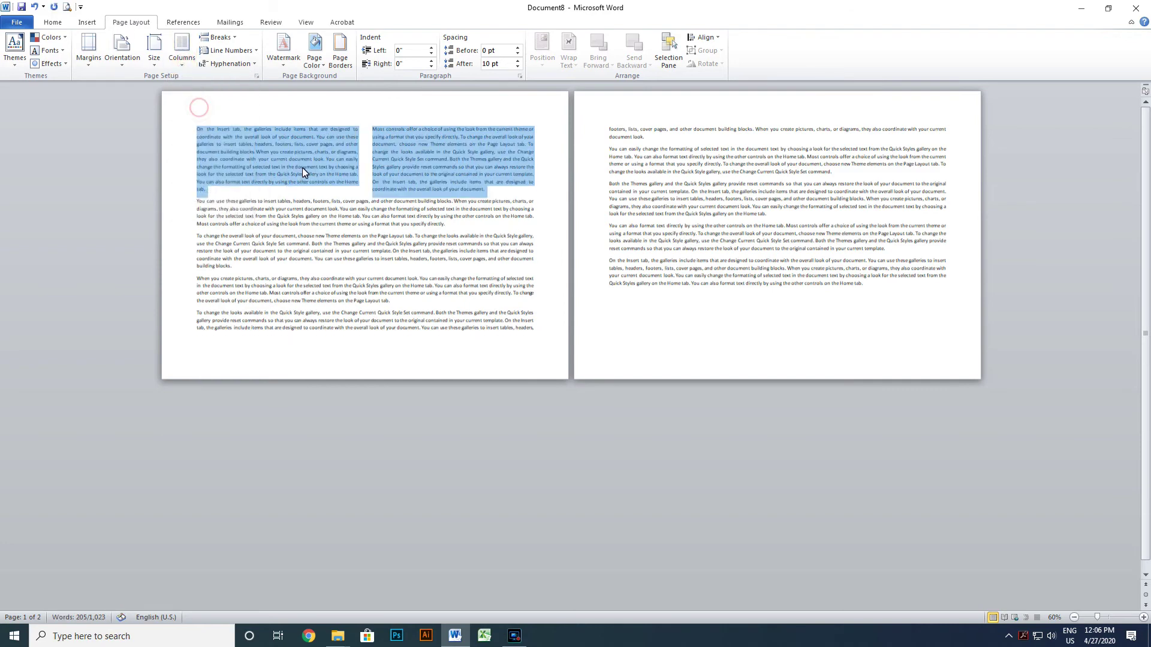
left_click(317, 212)
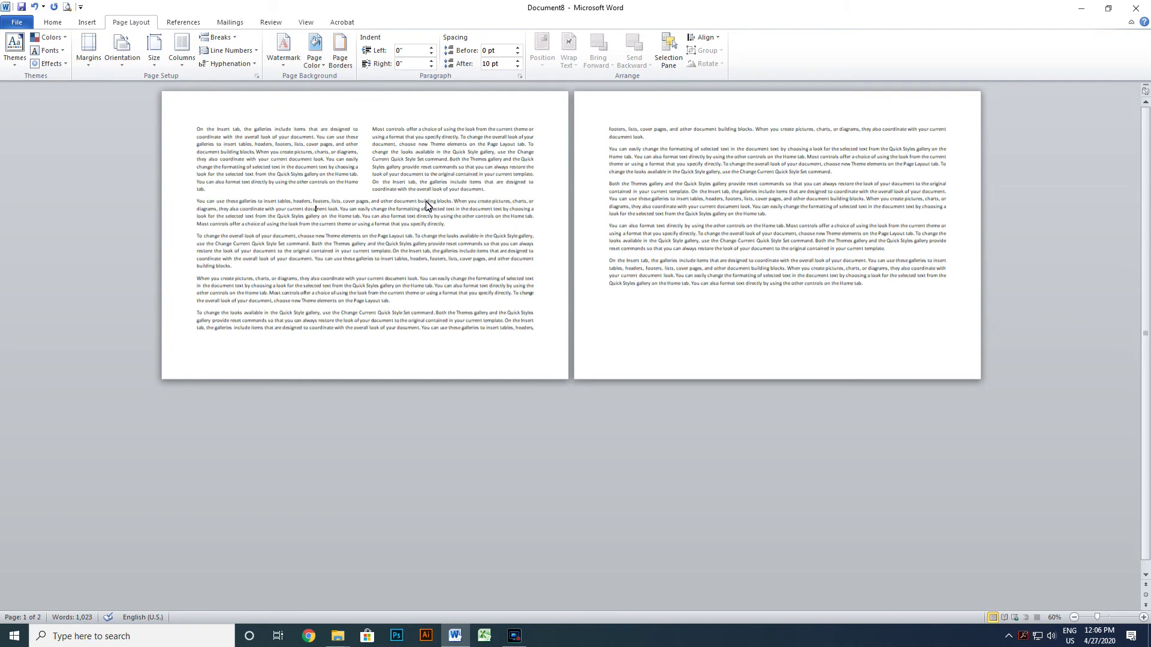
left_click_drag(607, 226, 867, 288)
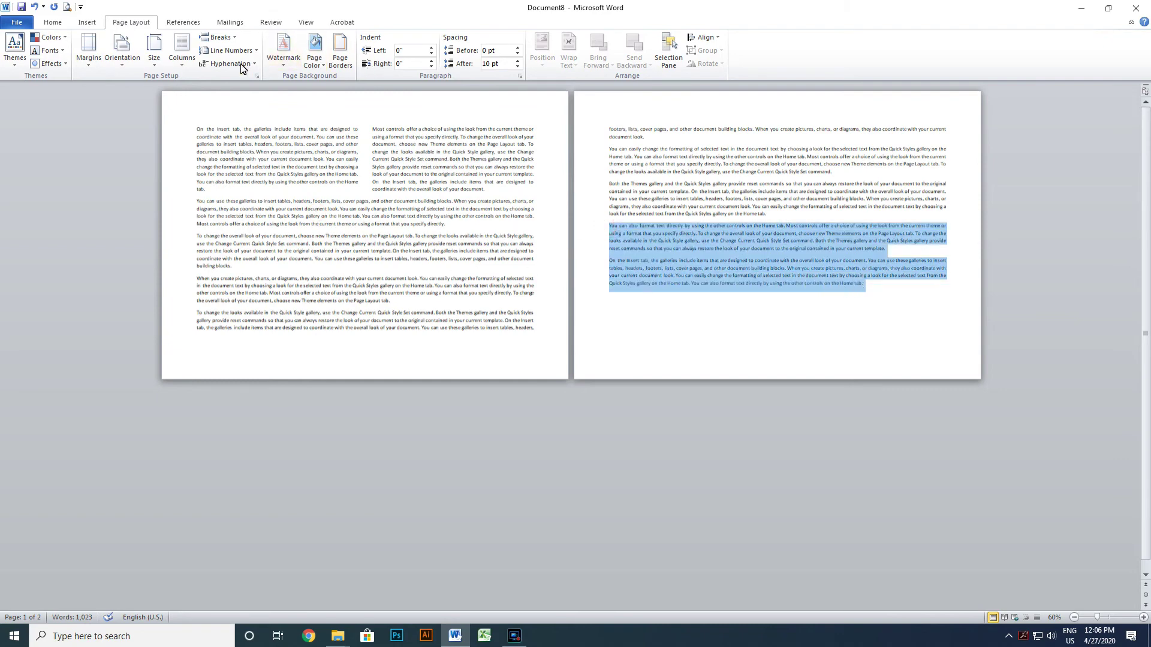
- Format the selected closing paragraphs on page 2 into three columns
left_click(185, 60)
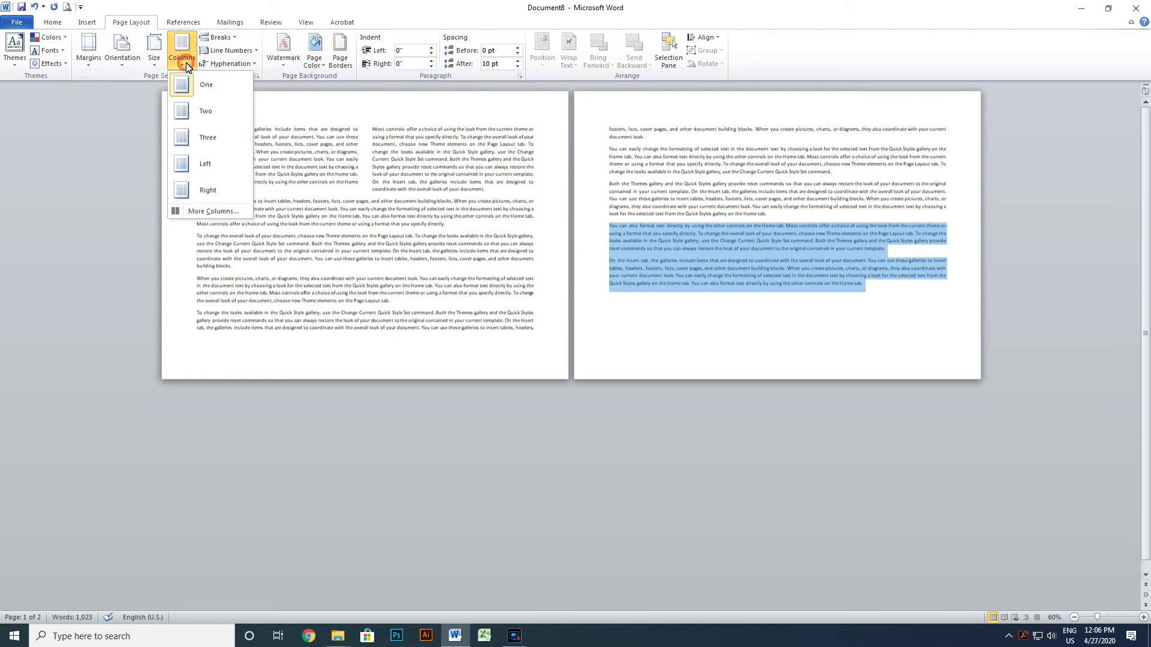
left_click(215, 139)
left_click(769, 262)
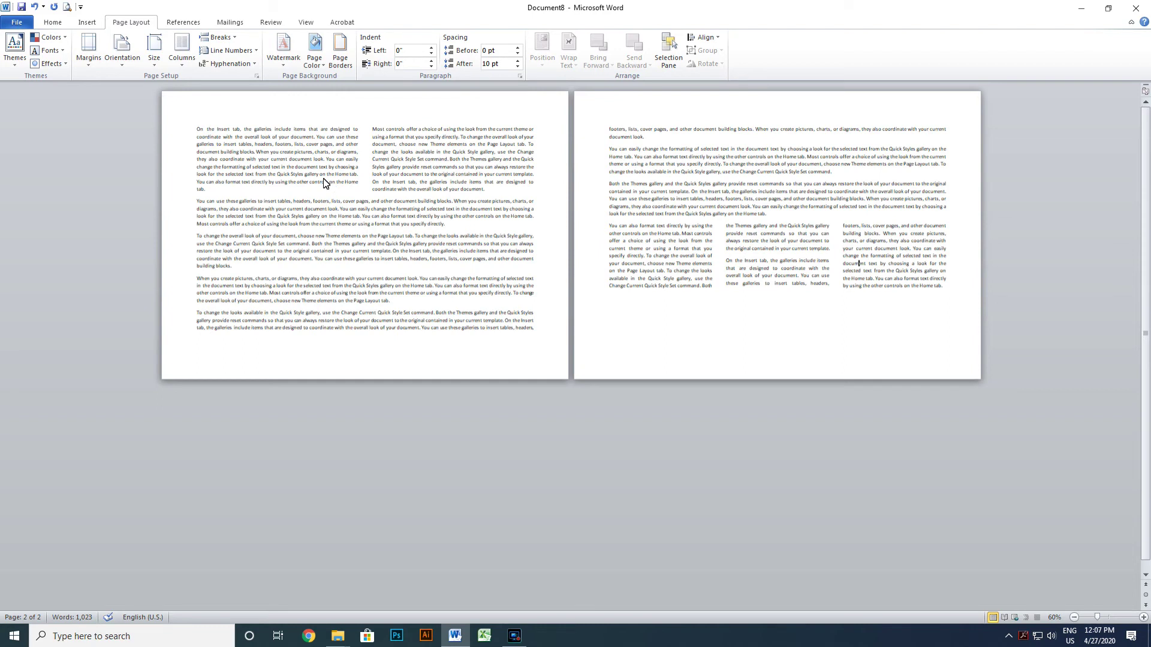
- Display the paper size list, with A4 (8.27" x 11.69") current
left_click(157, 63)
left_click(157, 64)
left_click(156, 70)
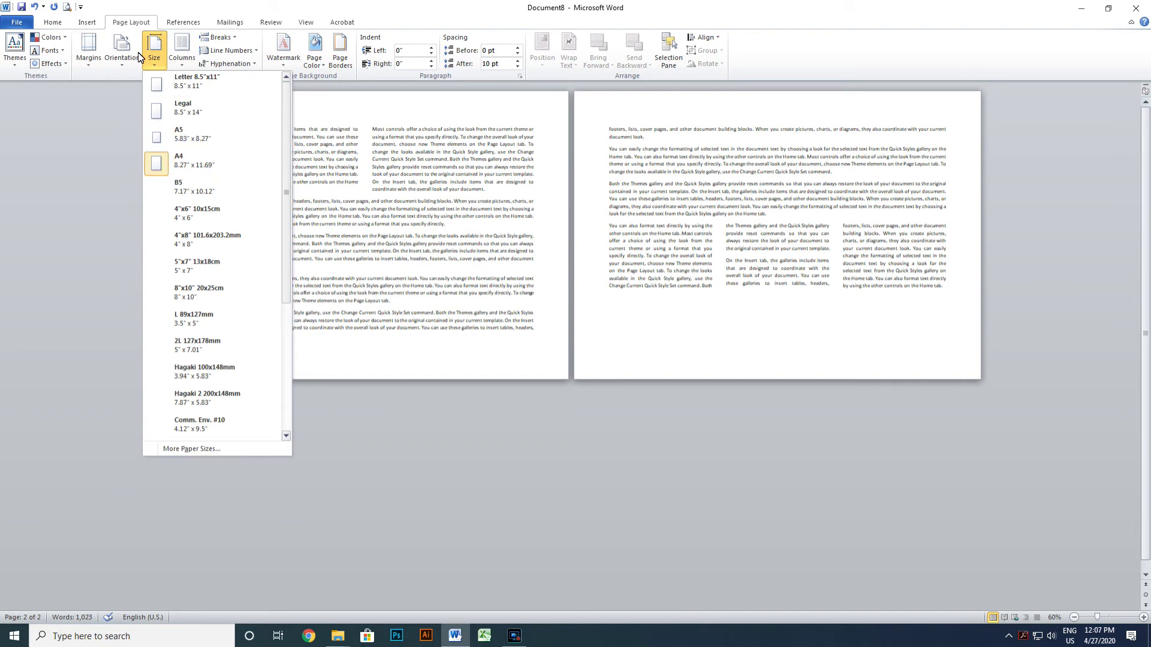
- Review the margin presets without choosing one, then bring up the full Page Setup dialog
left_click(87, 68)
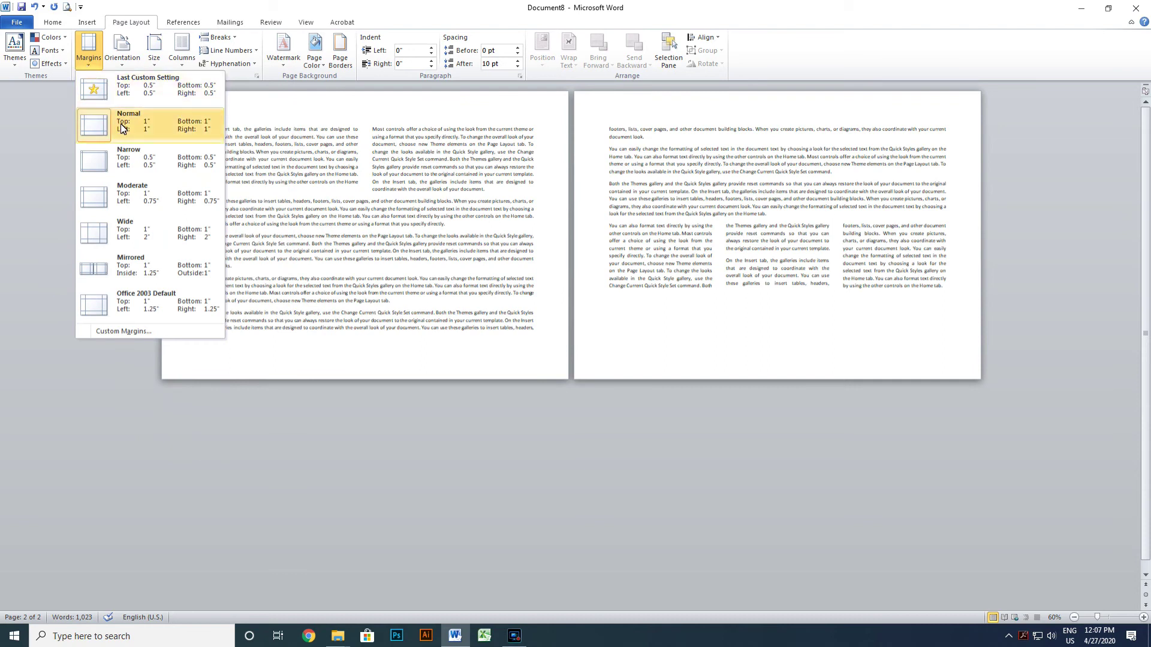
left_click(206, 15)
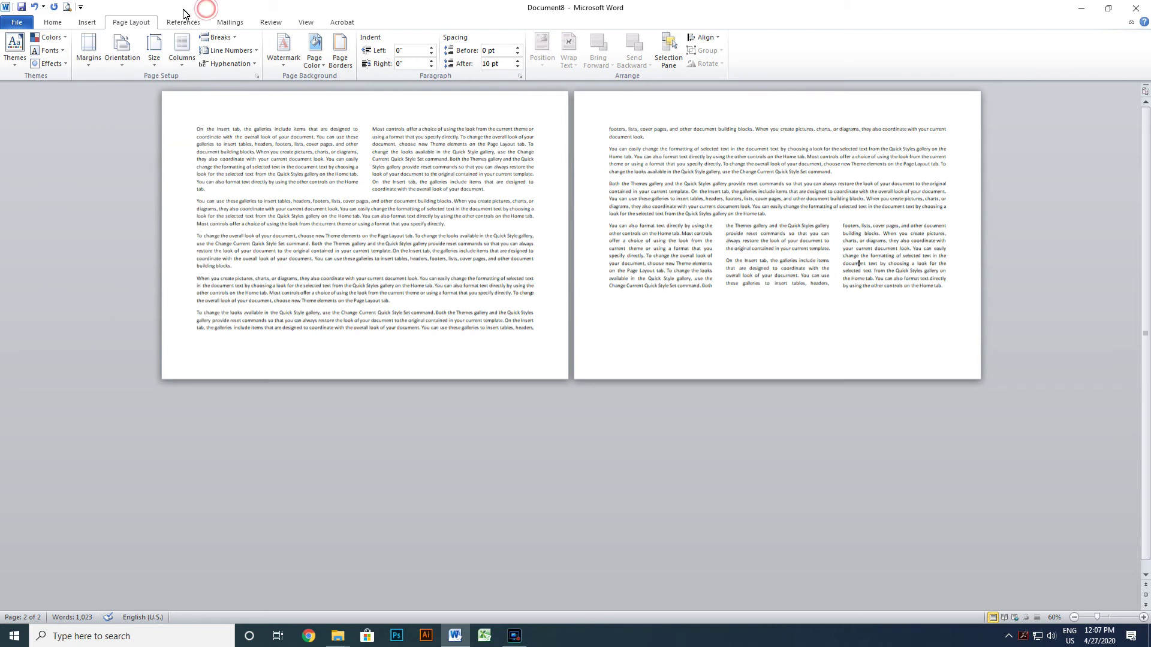
left_click(257, 76)
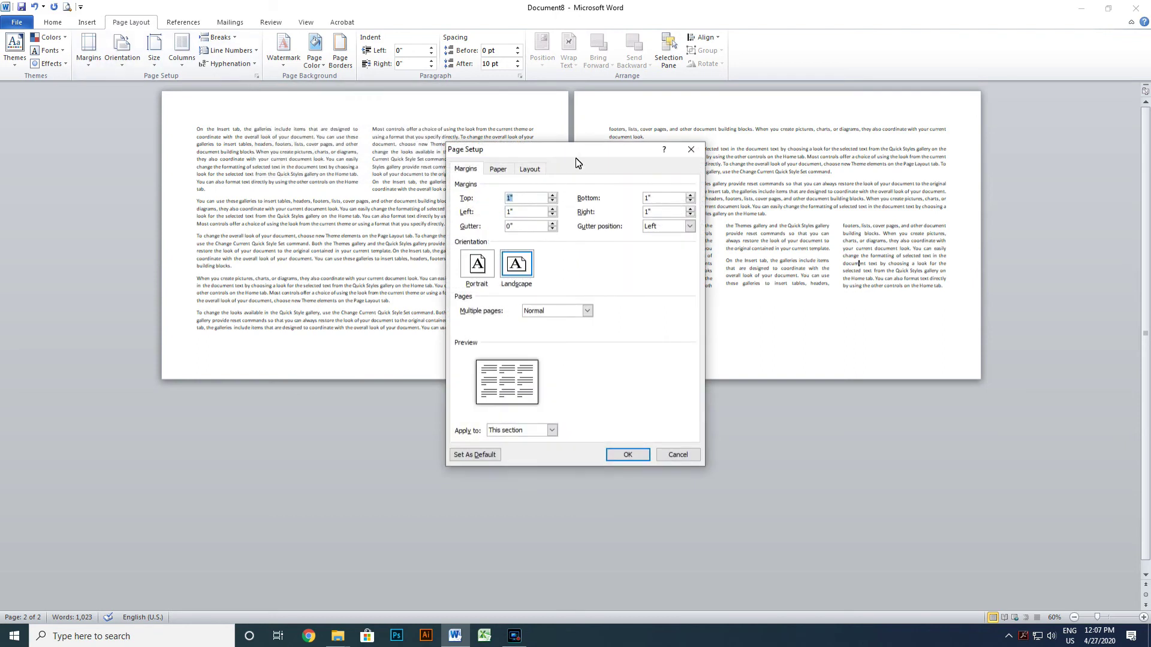
- Keep A4 as the paper size in Page Setup's Paper settings, then return to Margins
left_click_drag(579, 154, 560, 144)
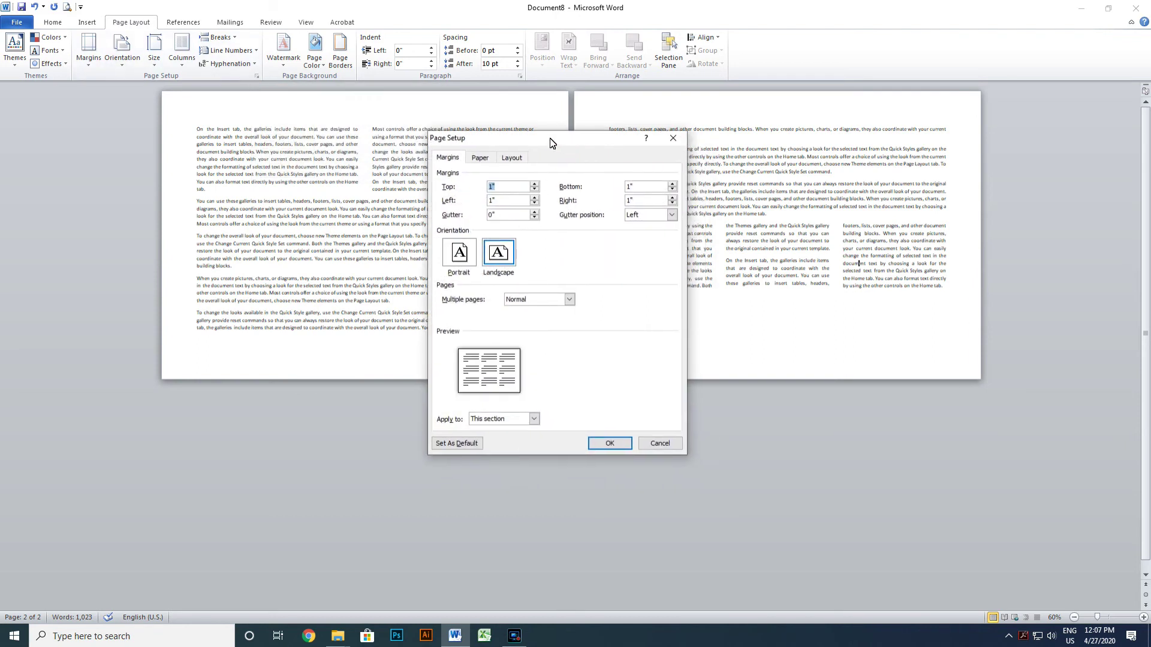
left_click(482, 159)
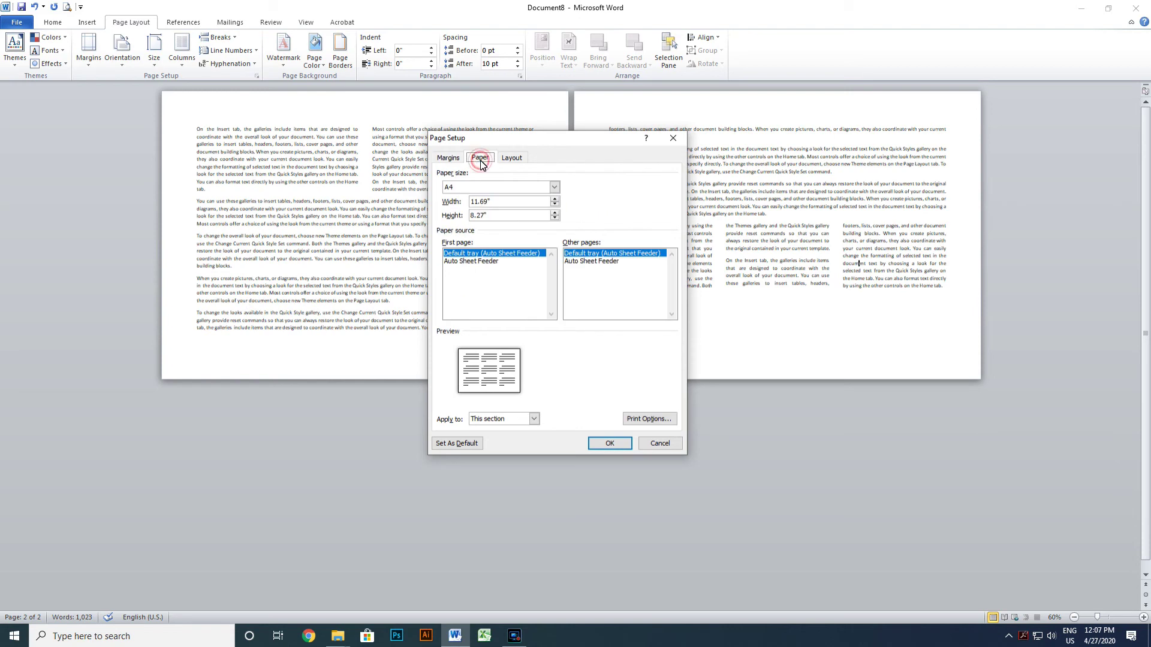
left_click(554, 189)
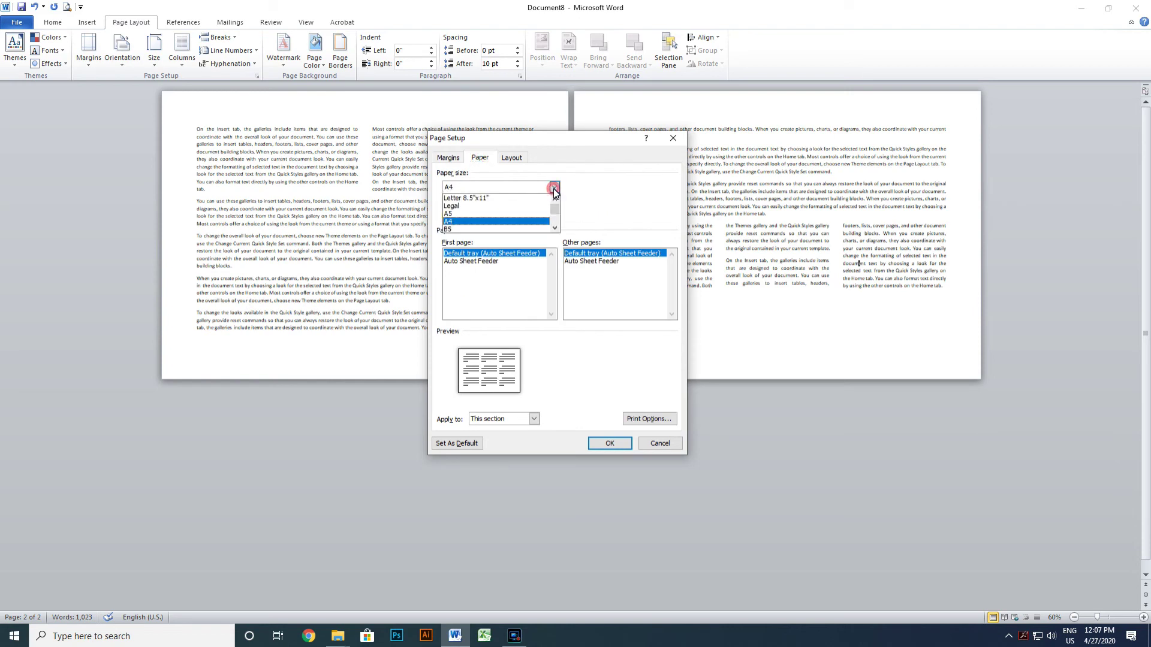
left_click(450, 223)
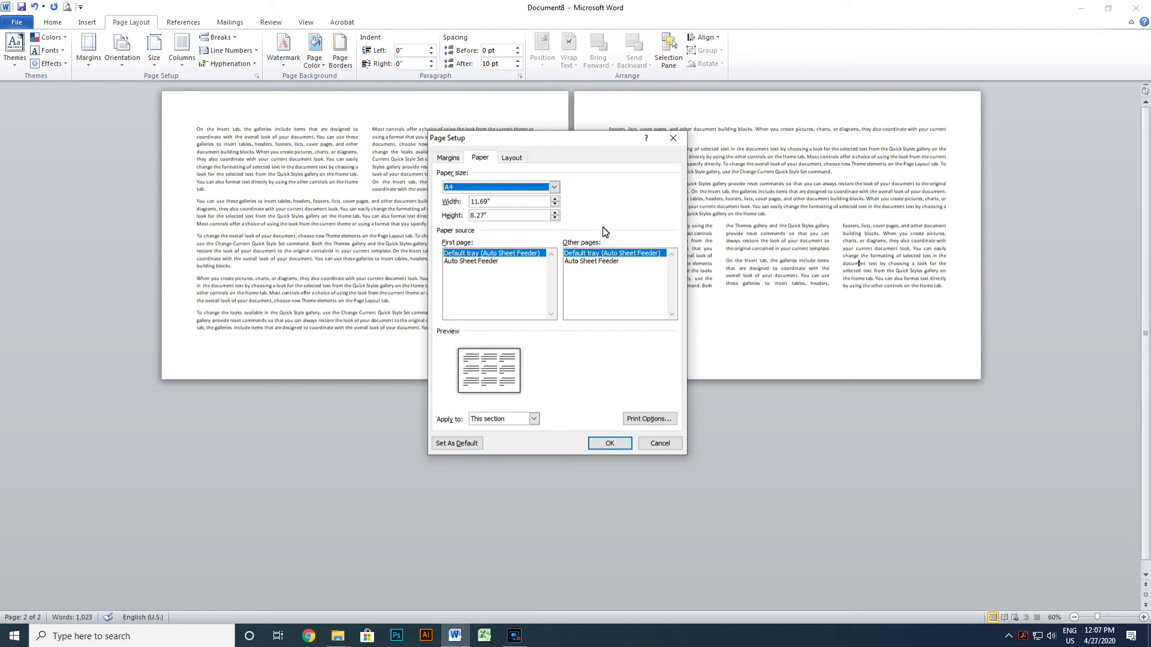
left_click(454, 161)
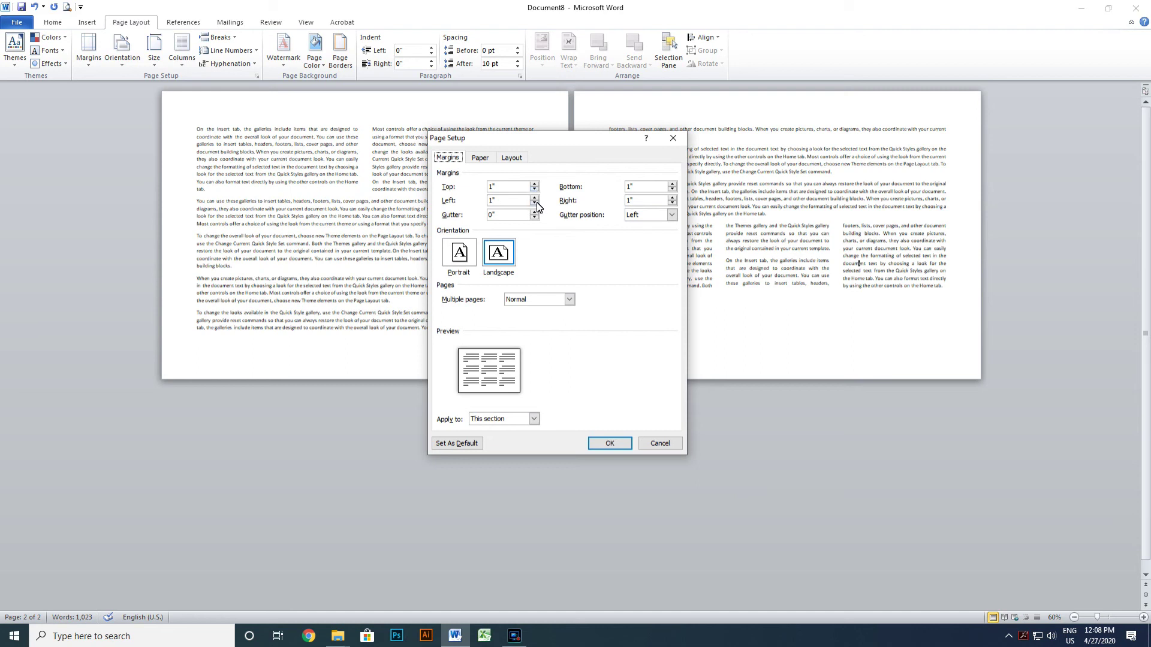
- Set the page orientation to portrait after comparing it with landscape
left_click(461, 255)
left_click(502, 254)
left_click(464, 256)
left_click(491, 253)
left_click(462, 256)
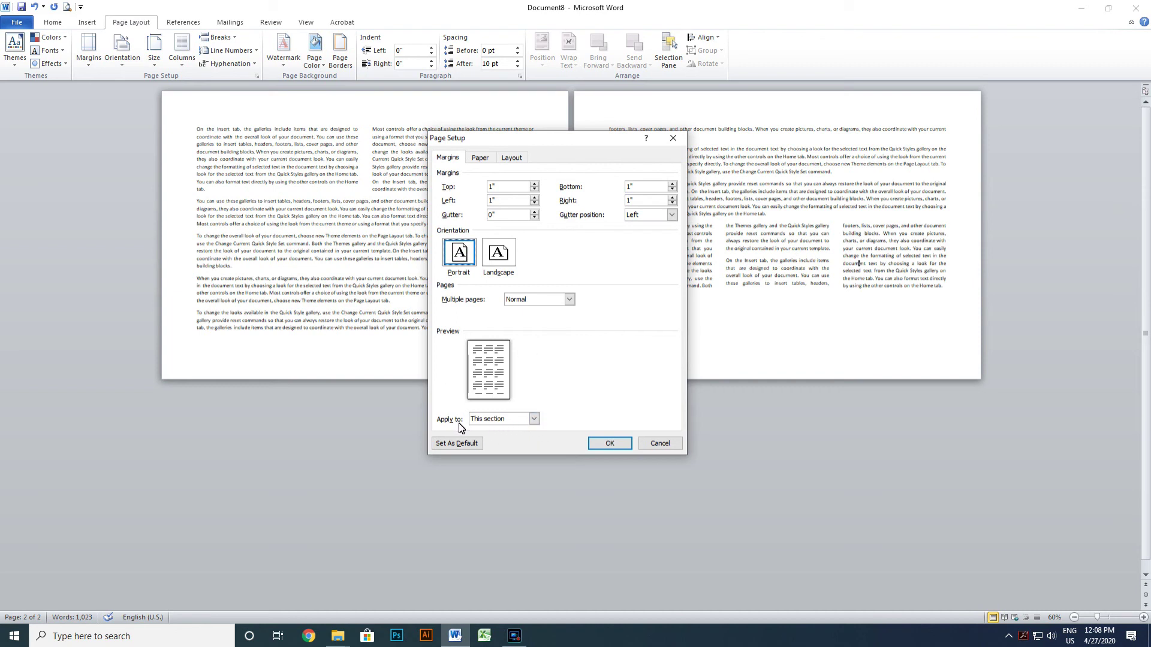
- Apply the page setup to the whole document and request it as the default
left_click(534, 419)
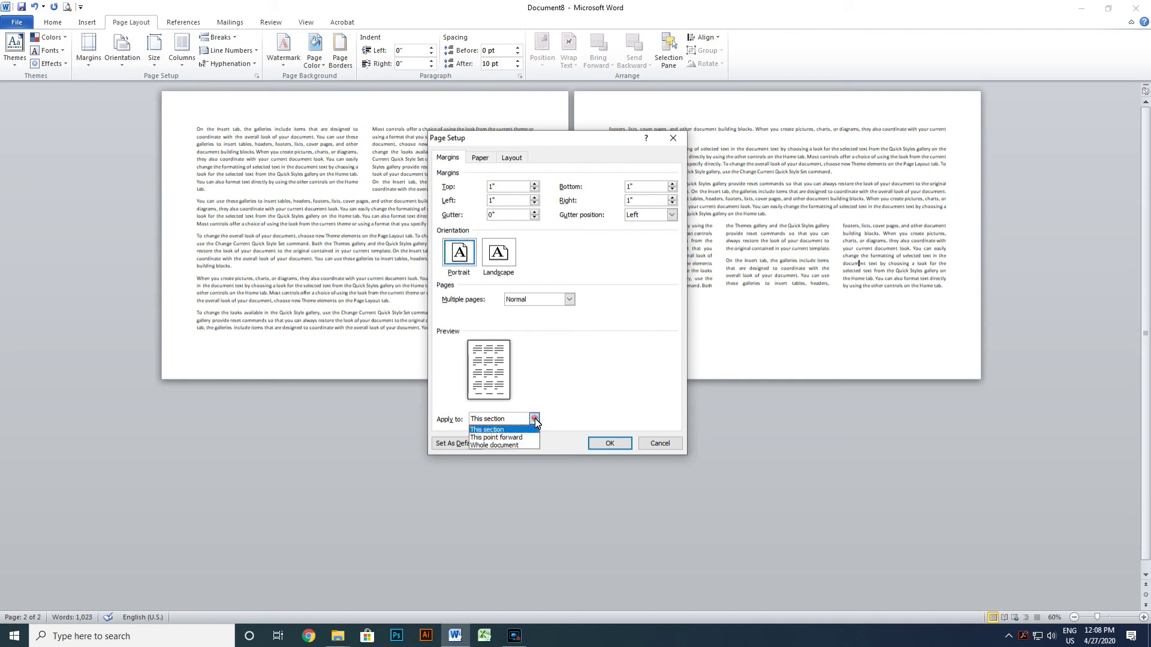
left_click(519, 446)
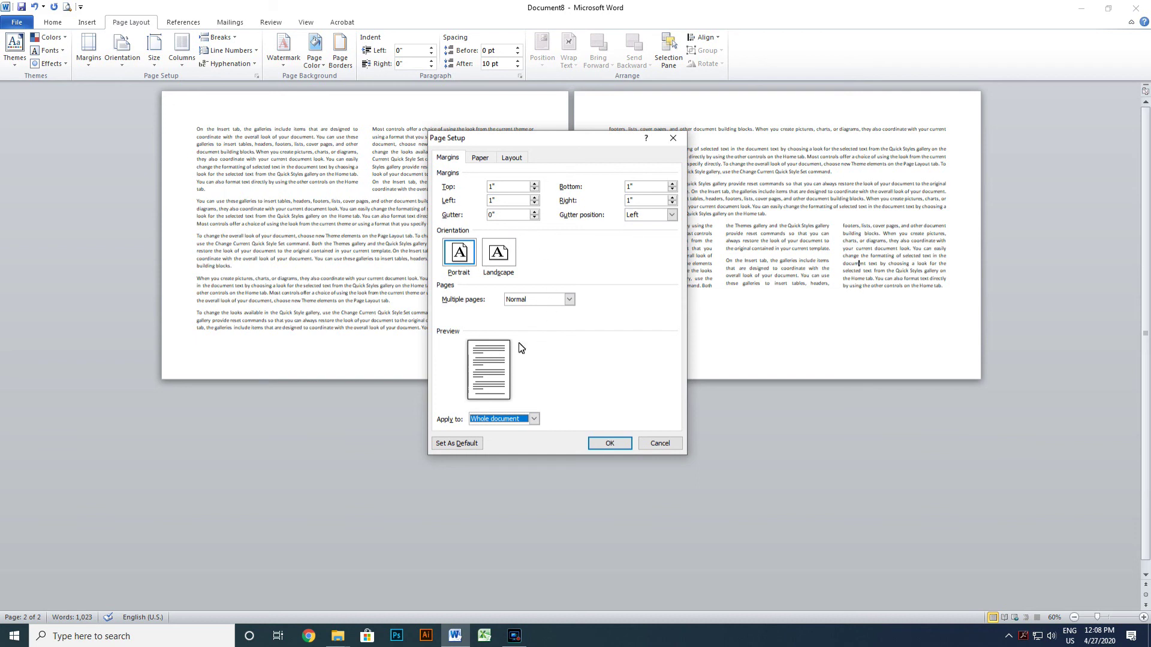
left_click(534, 418)
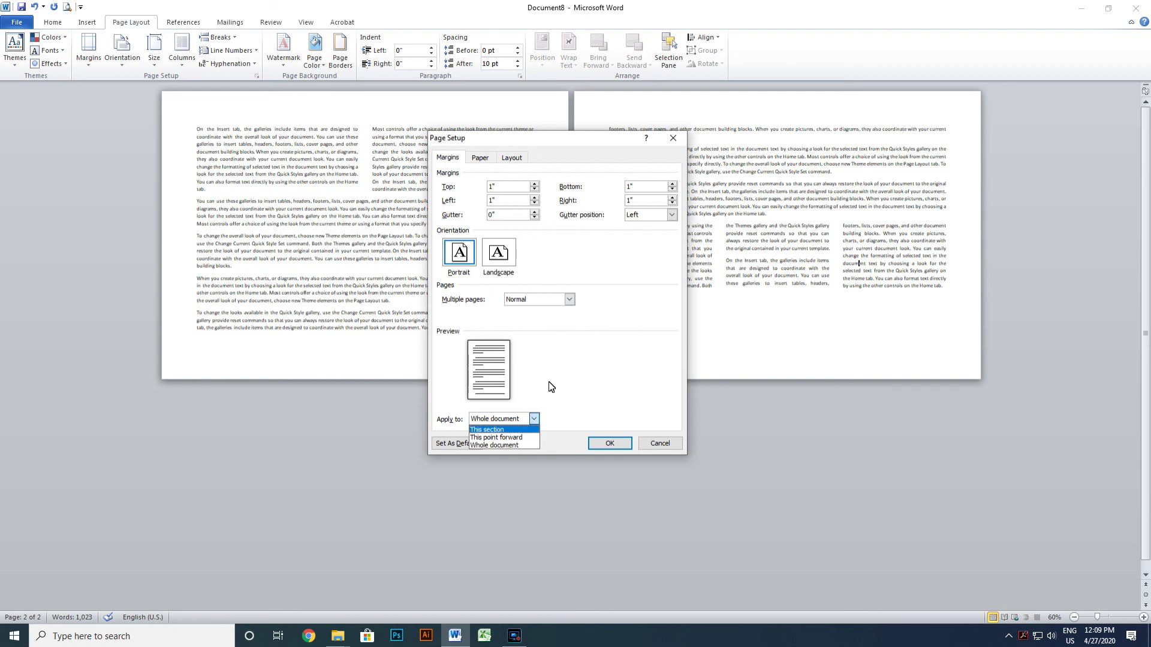
left_click(558, 401)
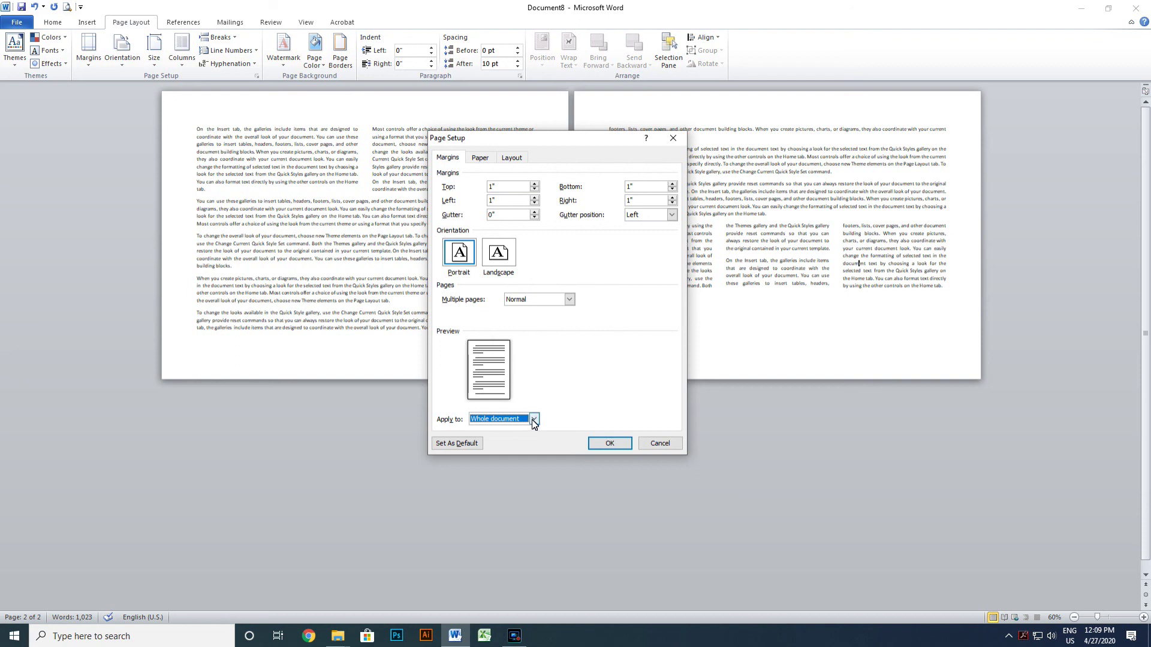
left_click(462, 444)
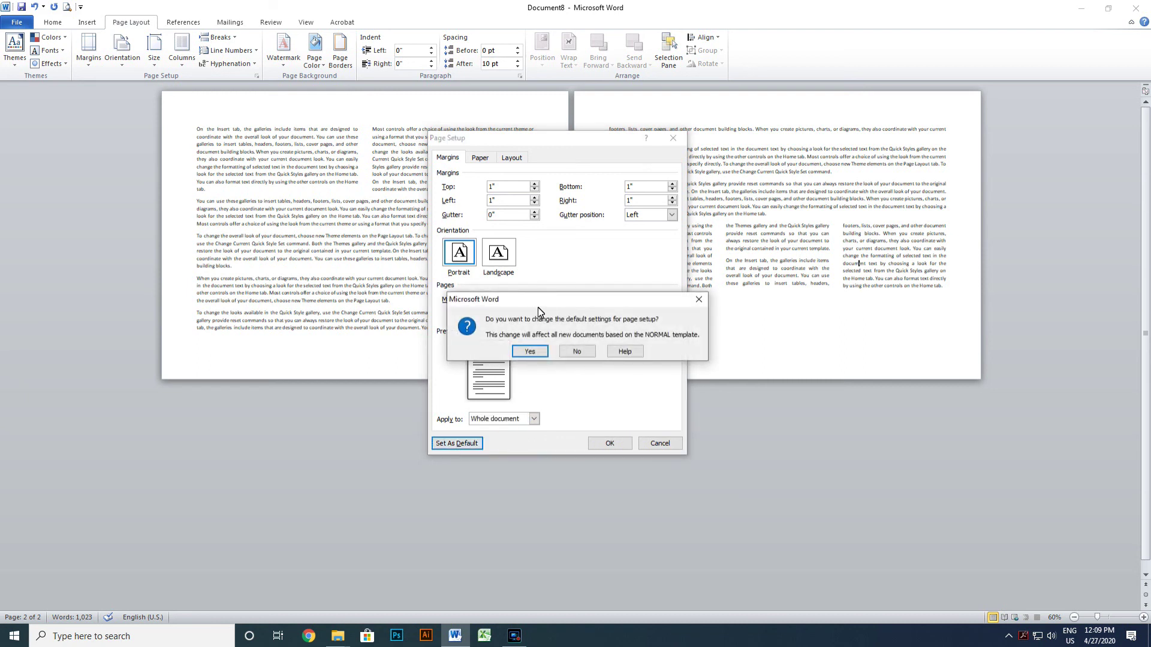
- Confirm the portrait A4 page setup as the default for new documents
left_click_drag(539, 304, 519, 290)
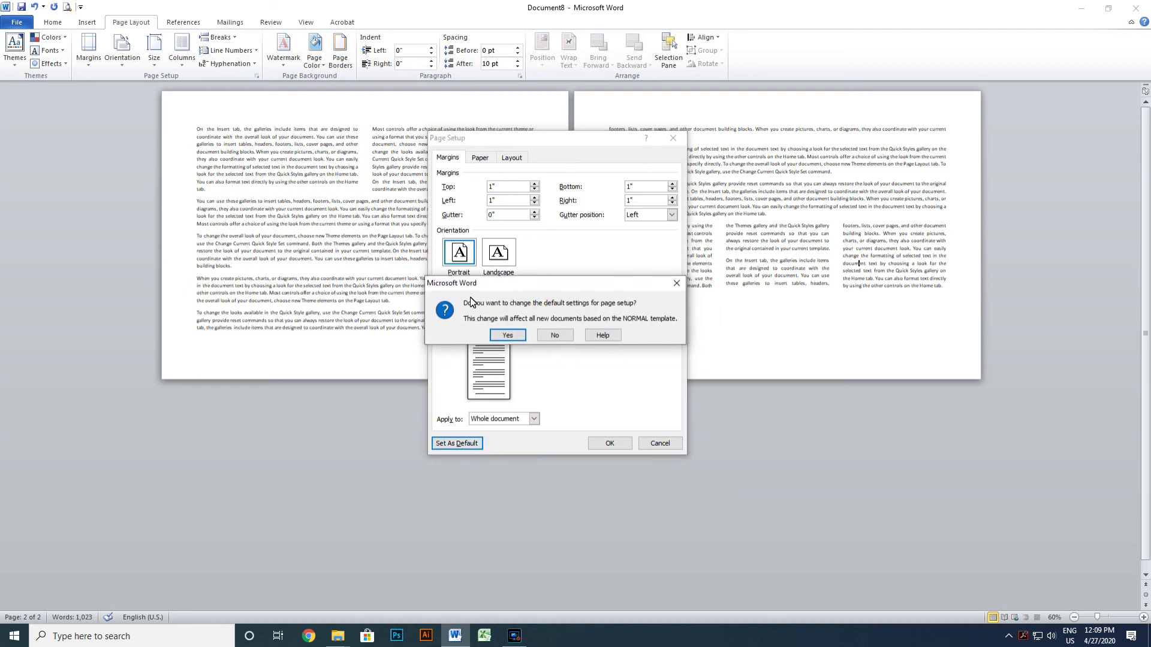
left_click(507, 335)
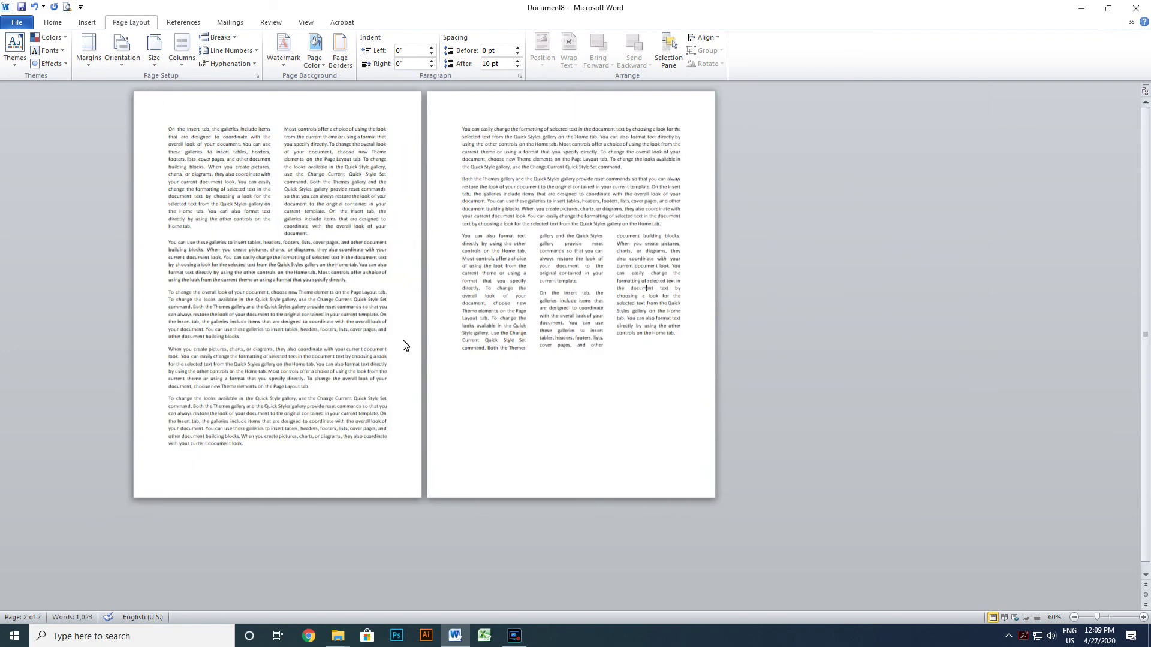